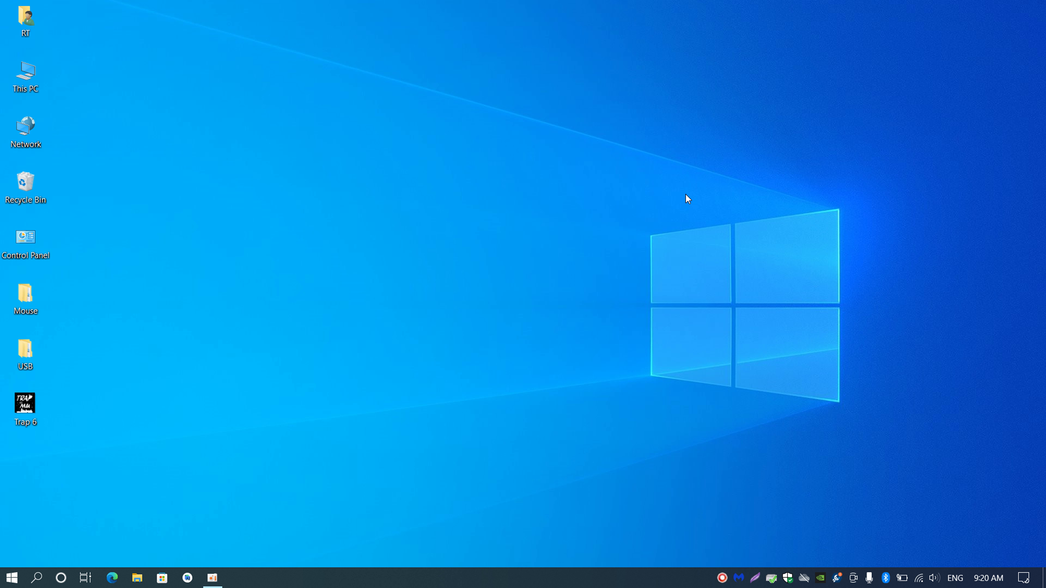
- Refresh the desktop six times, then bring up the This PC shortcut menu
right_click(289, 96)
click(322, 136)
right_click(322, 135)
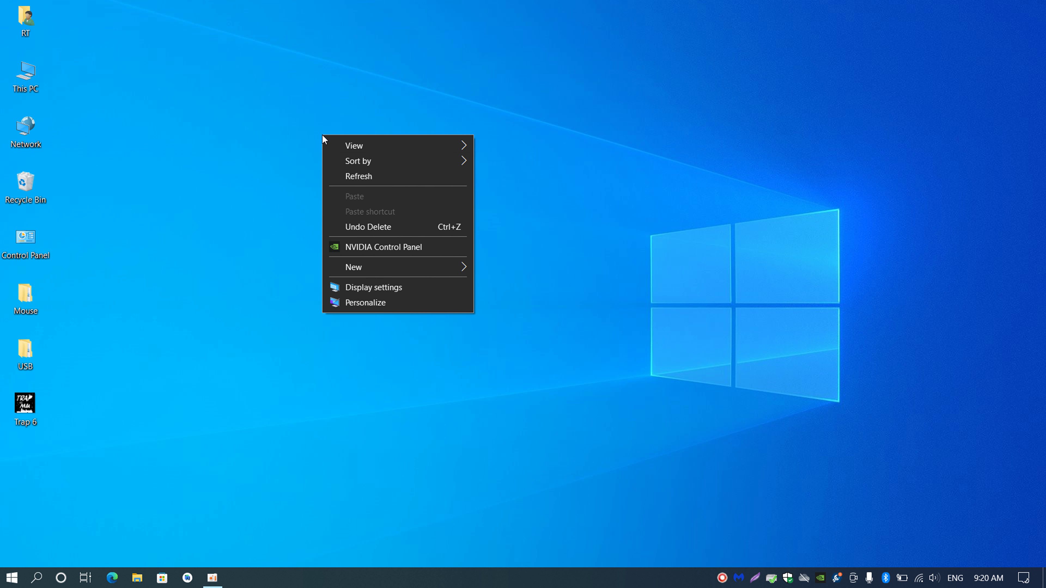
click(353, 178)
right_click(262, 87)
click(291, 125)
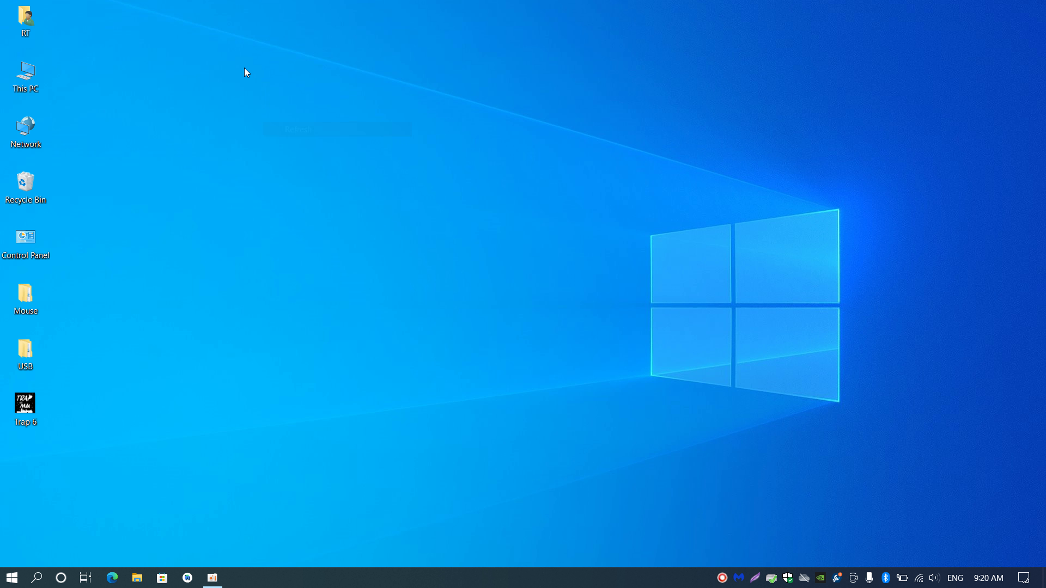
right_click(244, 68)
click(278, 117)
right_click(174, 76)
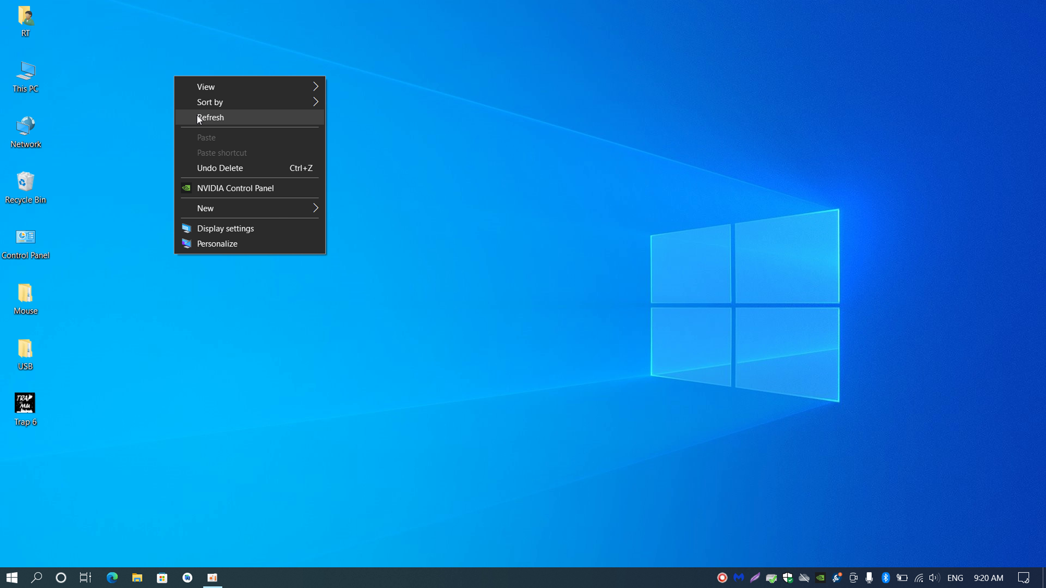
click(197, 115)
right_click(197, 116)
click(229, 157)
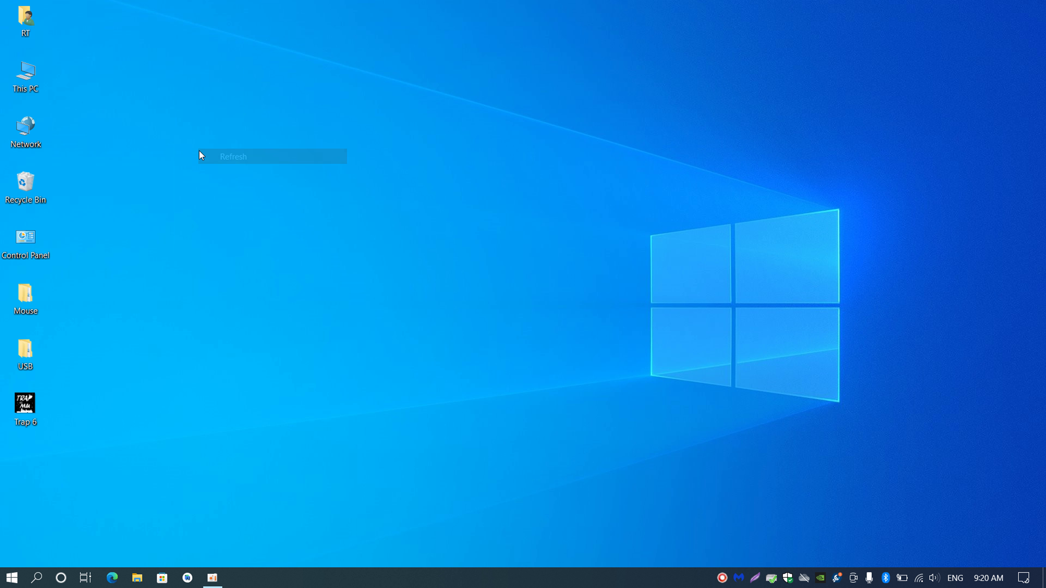
right_click(32, 83)
- Launch Computer Management for This PC and refresh the desktop once more
click(66, 122)
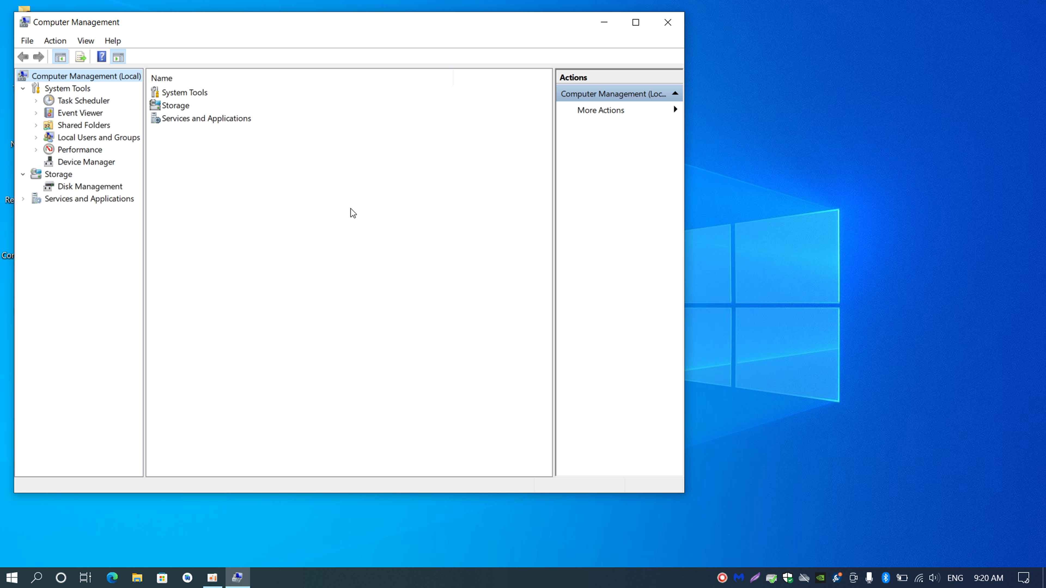
right_click(747, 143)
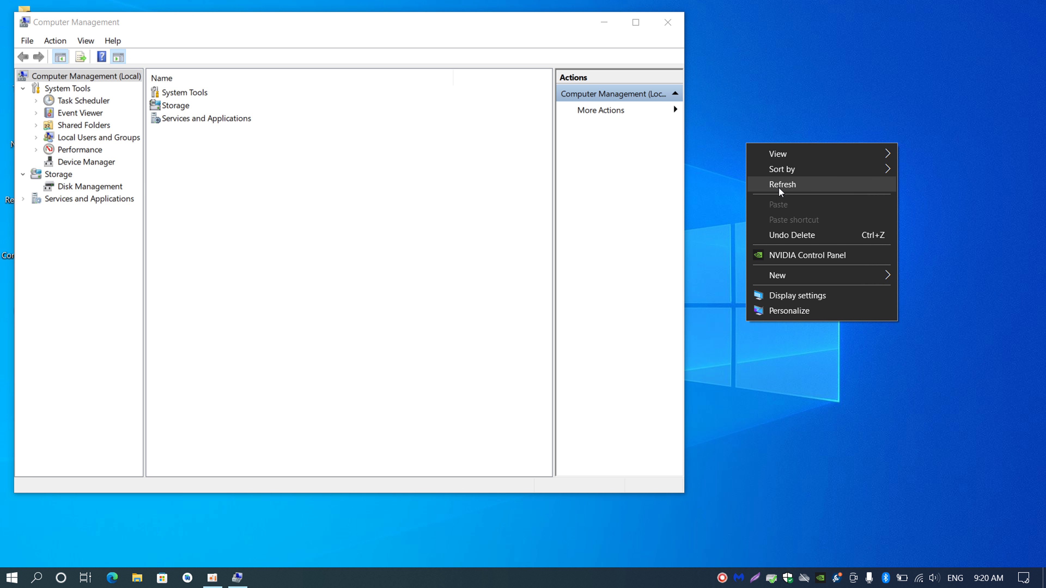
click(774, 182)
- Show Device Manager, collapsing Human Interface Devices and expanding Keyboards
click(79, 149)
click(82, 162)
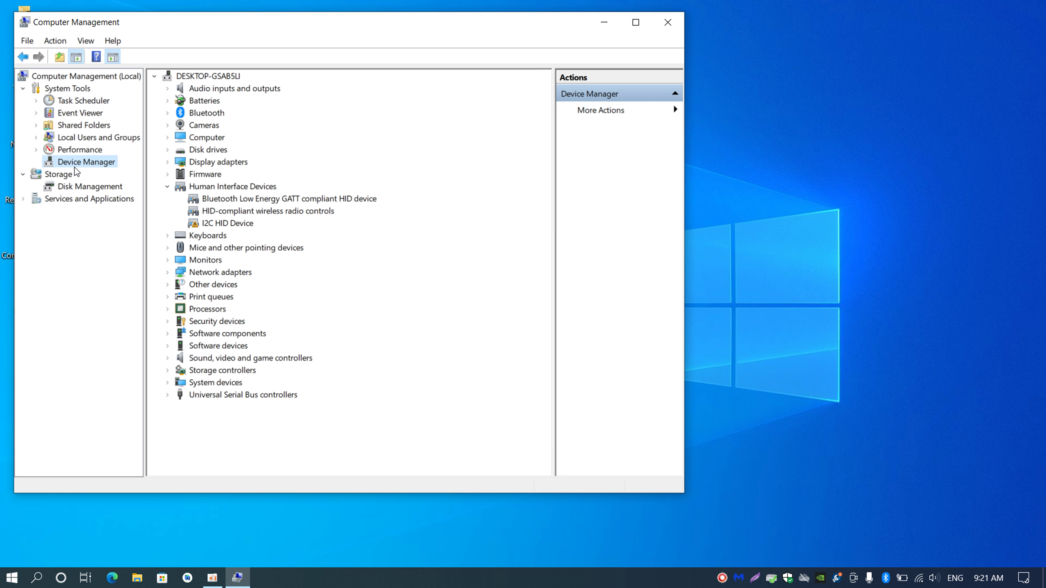
click(169, 186)
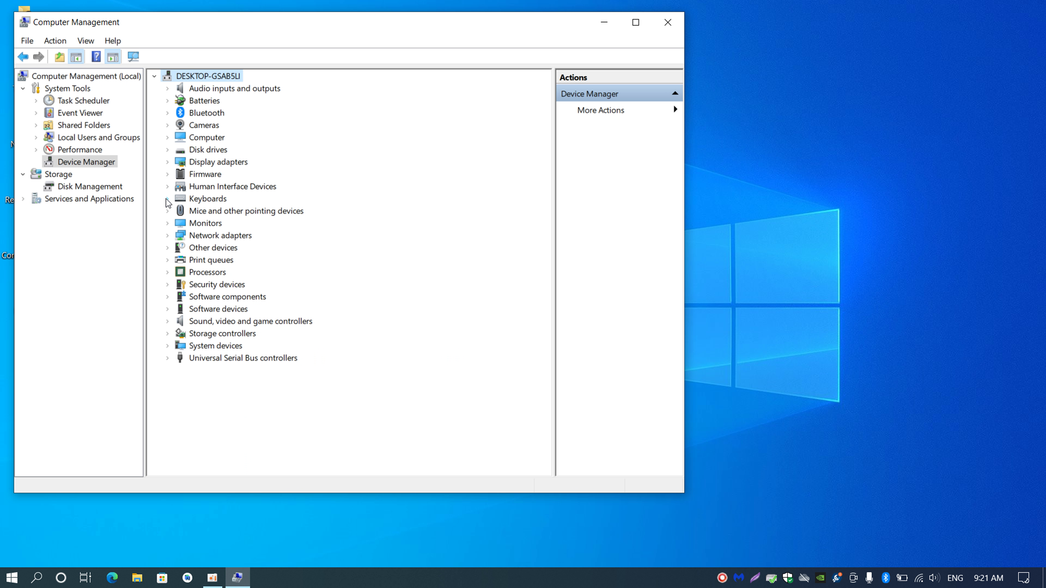
click(167, 198)
- Center the window and re-expand Keyboards and Human Interface Devices
drag(177, 32, 364, 53)
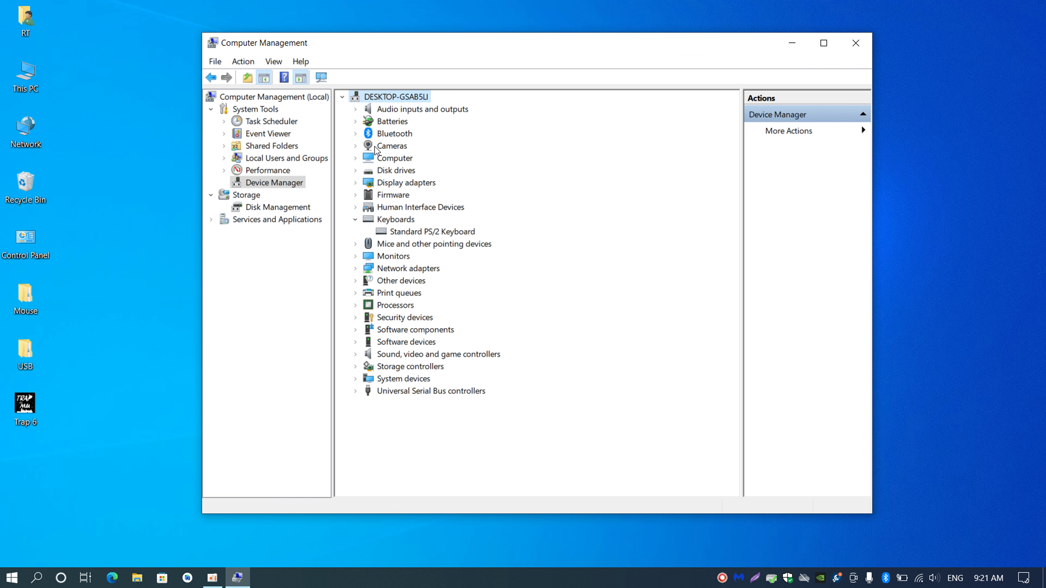
click(355, 222)
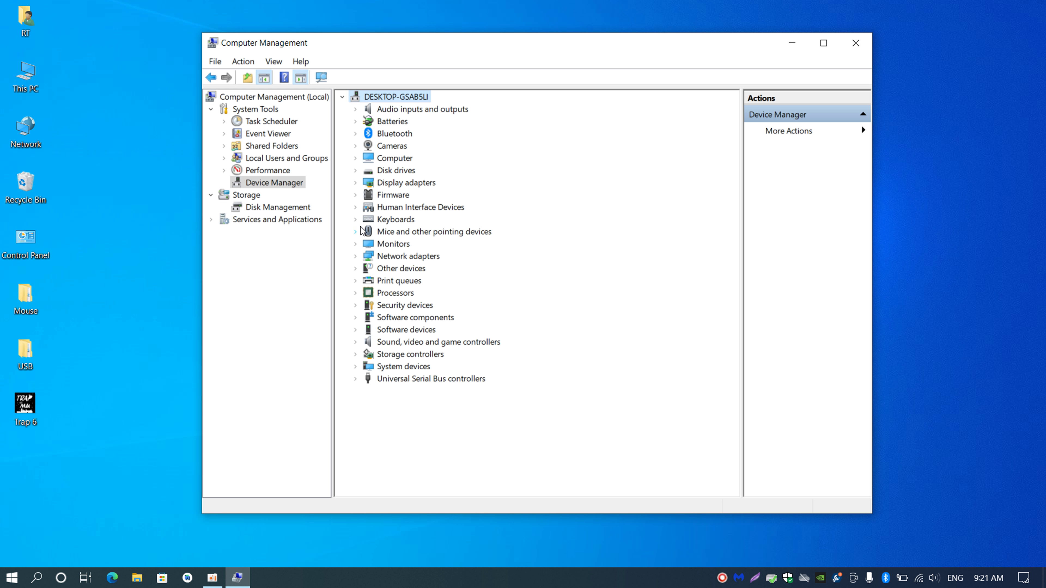
click(356, 222)
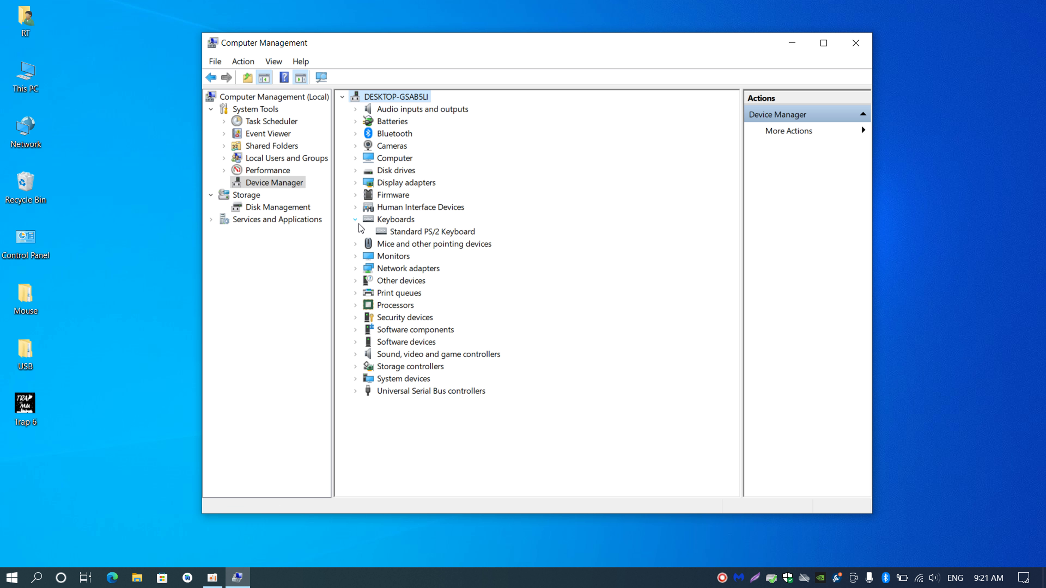
click(358, 211)
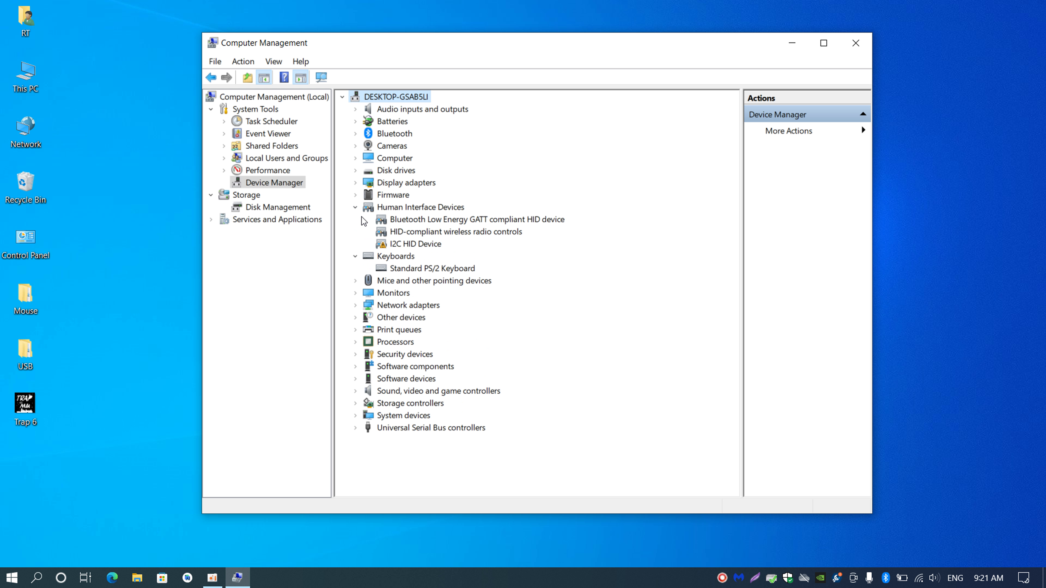
- Uninstall the I2C HID Device from Device Manager
click(418, 243)
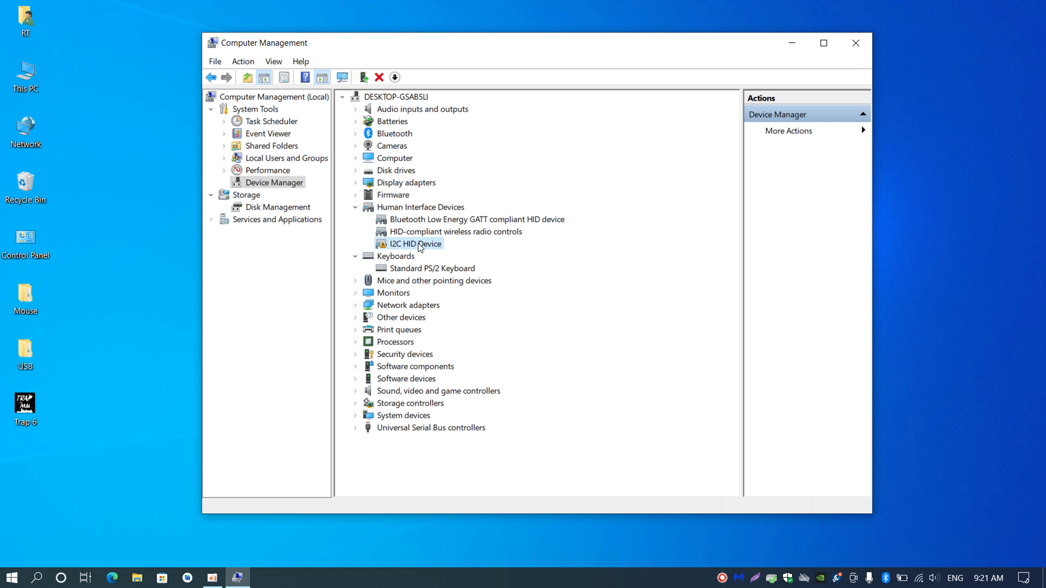
right_click(418, 244)
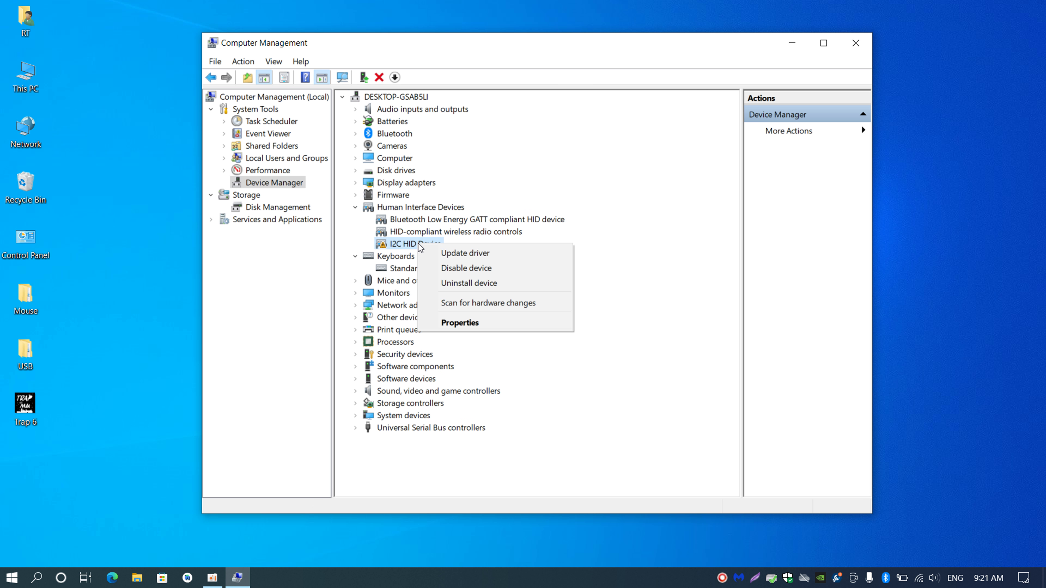
click(462, 282)
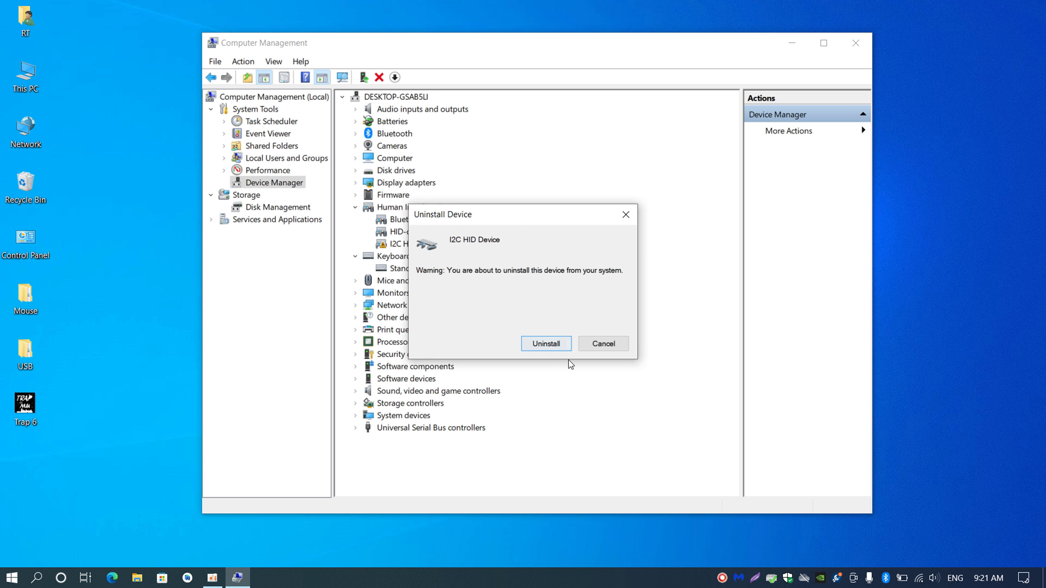
click(546, 344)
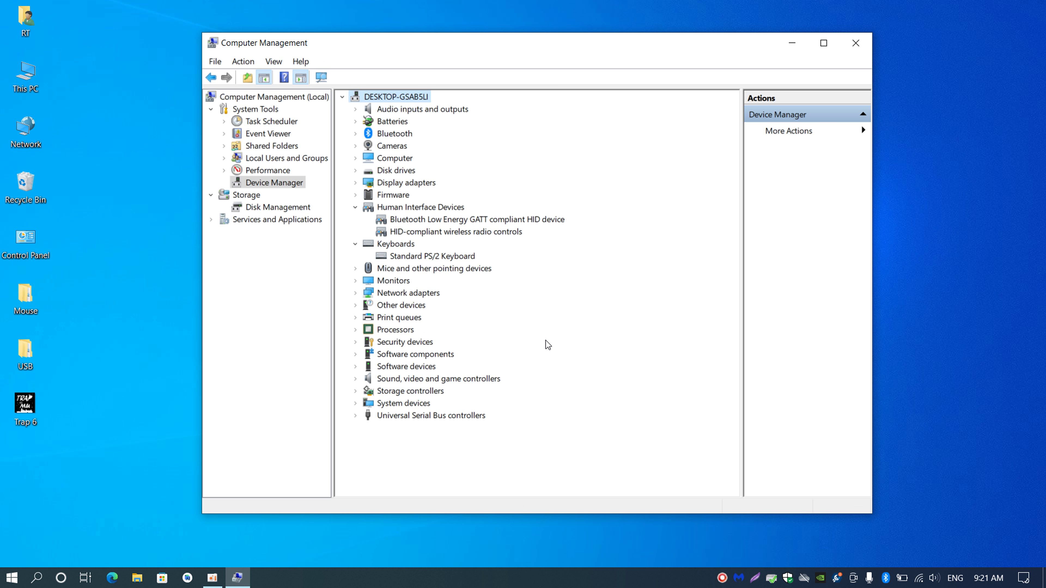
- Scan Human Interface Devices for hardware changes
click(403, 207)
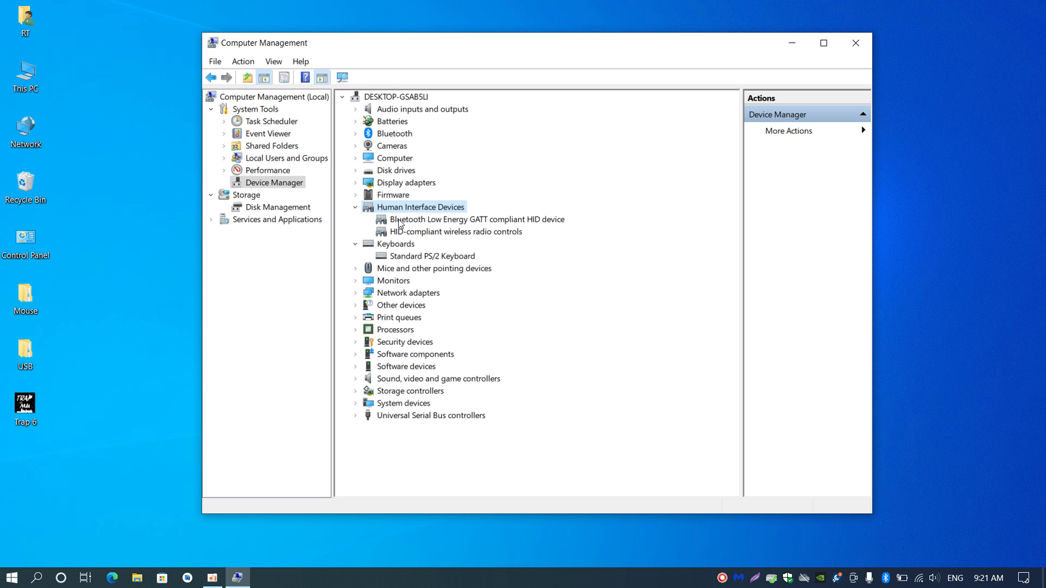
right_click(431, 210)
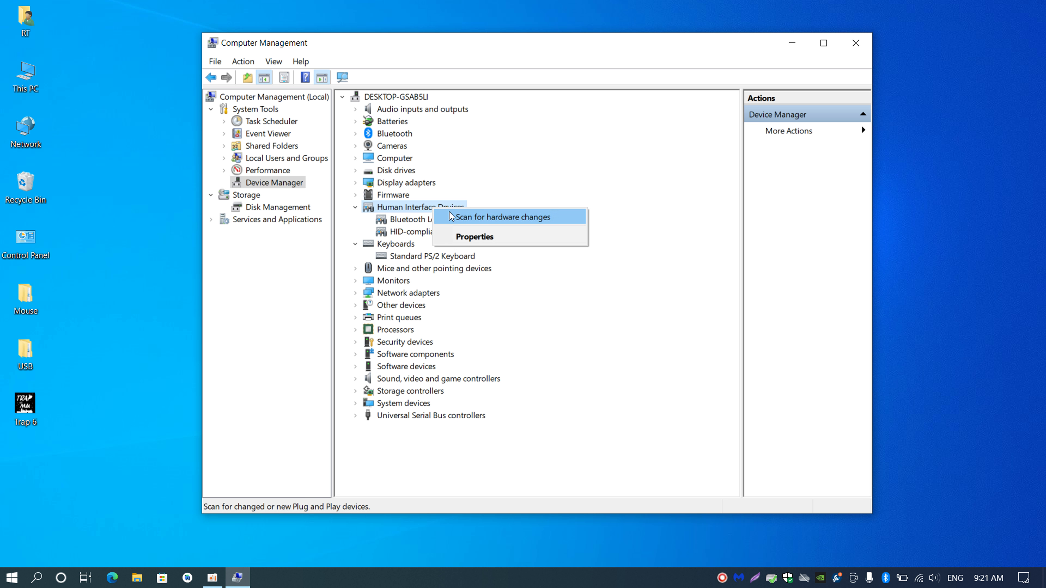
click(469, 217)
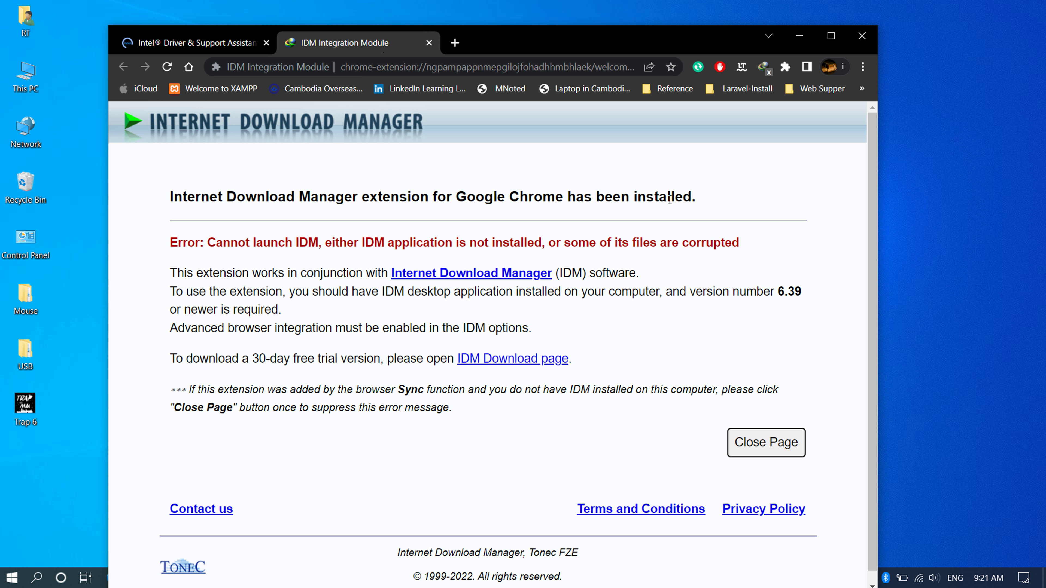
- Close the IDM error tab and maximize Chrome on the Intel Driver & Support Assistant page
click(429, 43)
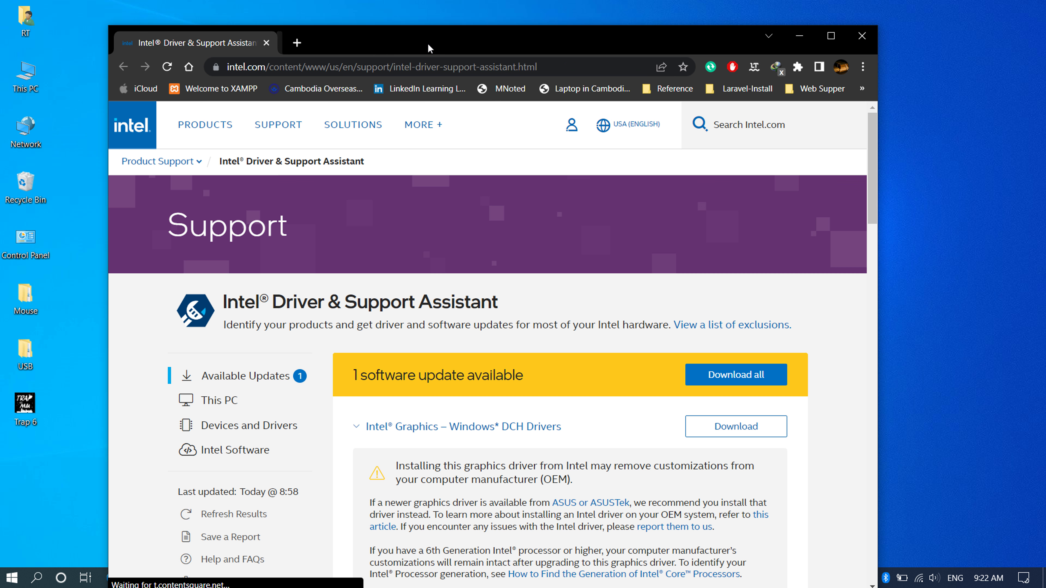
double_click(604, 39)
scroll(508, 395, down, 3)
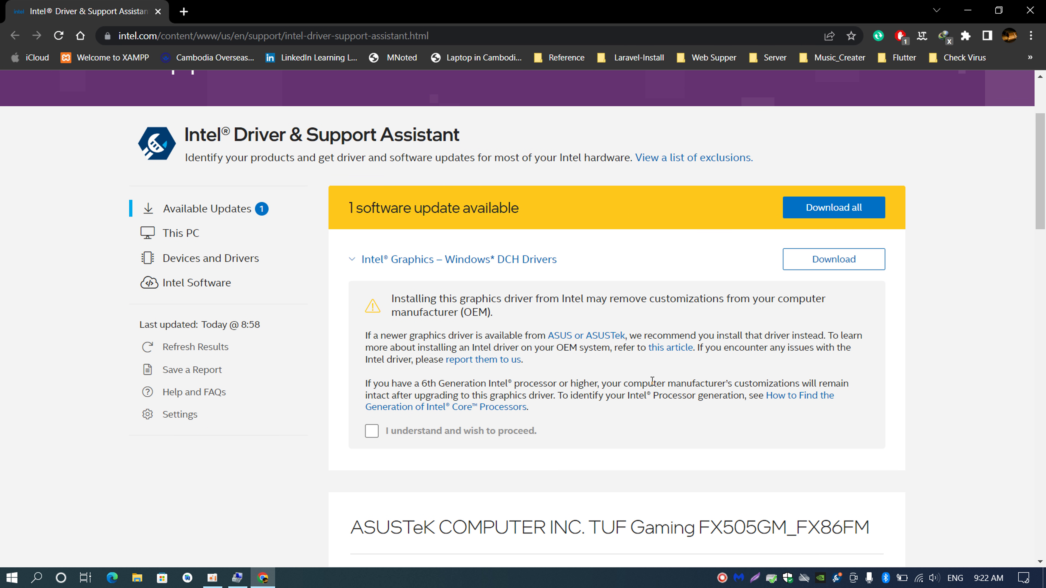
scroll(649, 369, down, 18)
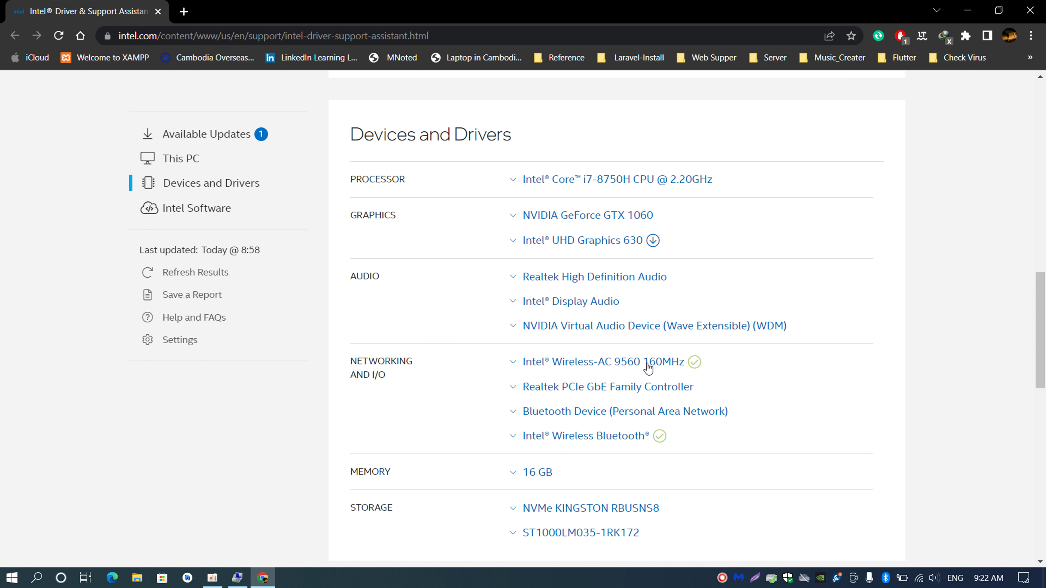
scroll(648, 368, up, 6)
- Download the Intel Graphics – Windows DCH Drivers update and restore the Chrome window
scroll(648, 367, up, 11)
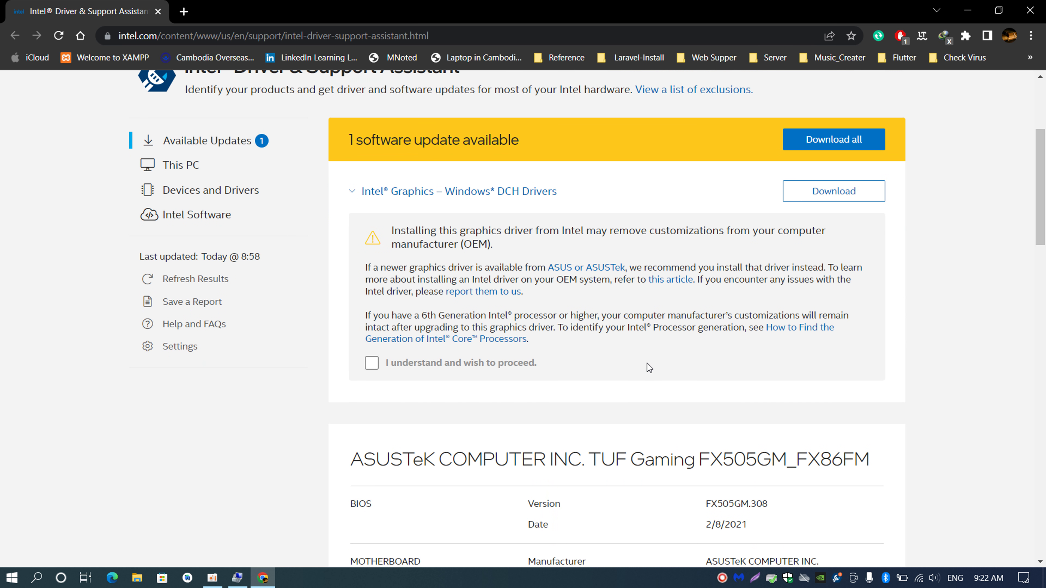
click(859, 193)
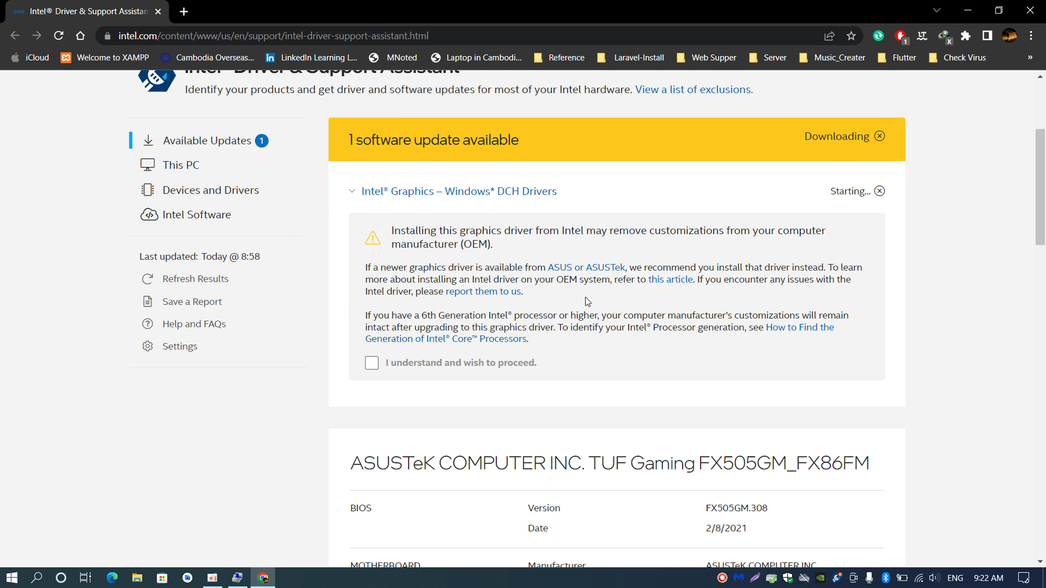
drag(457, 17, 902, 188)
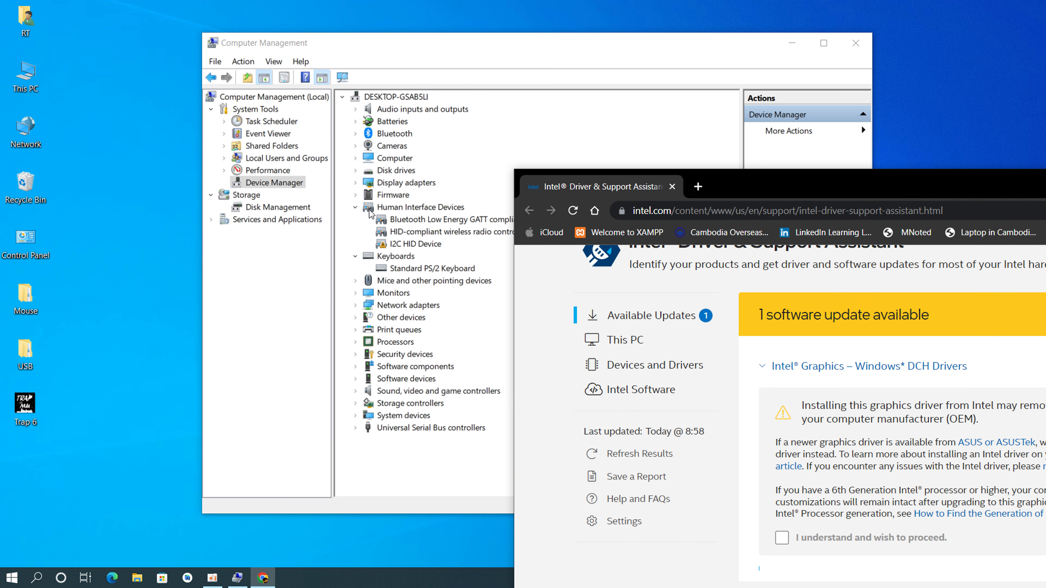
- Uninstall the I2C HID Device again, moving the management window aside
click(390, 246)
right_click(391, 245)
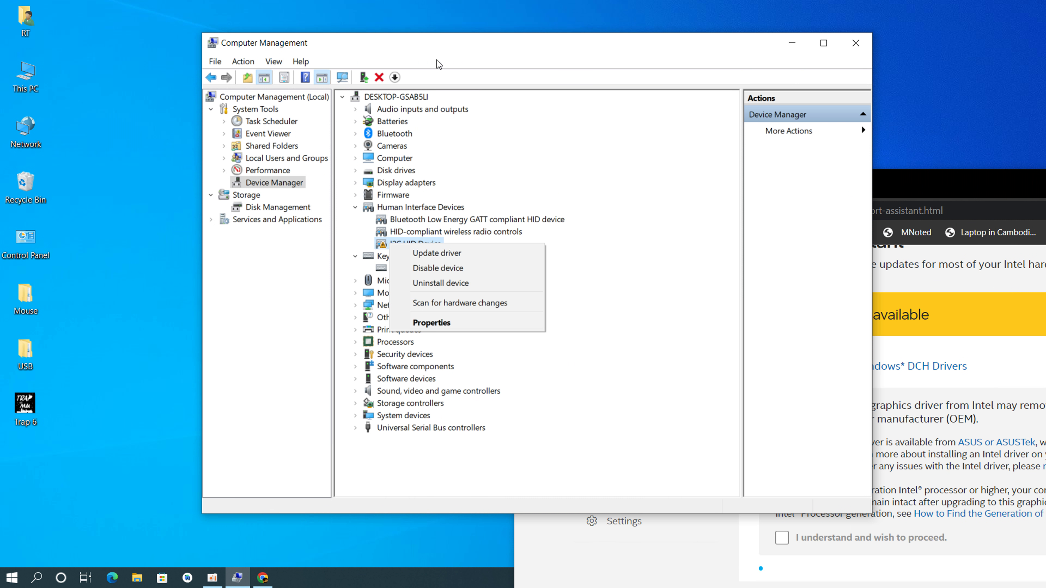
drag(437, 42, 313, 32)
right_click(296, 234)
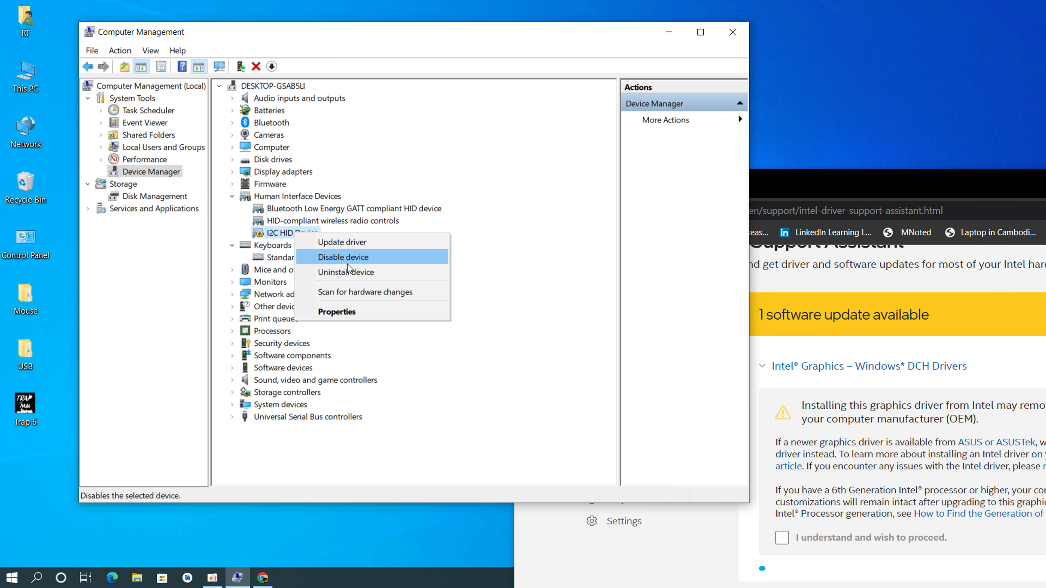
click(347, 277)
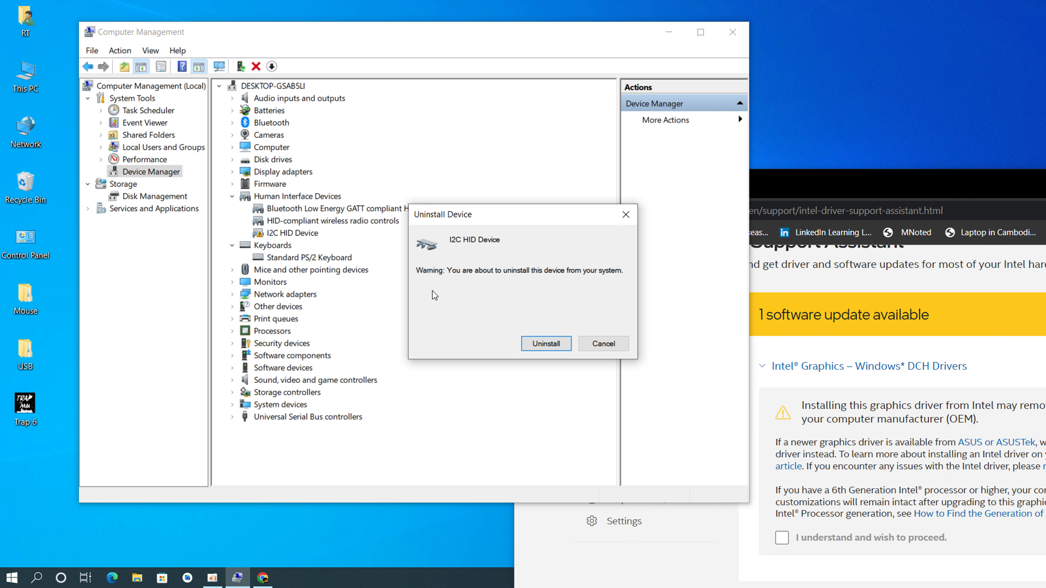
click(534, 351)
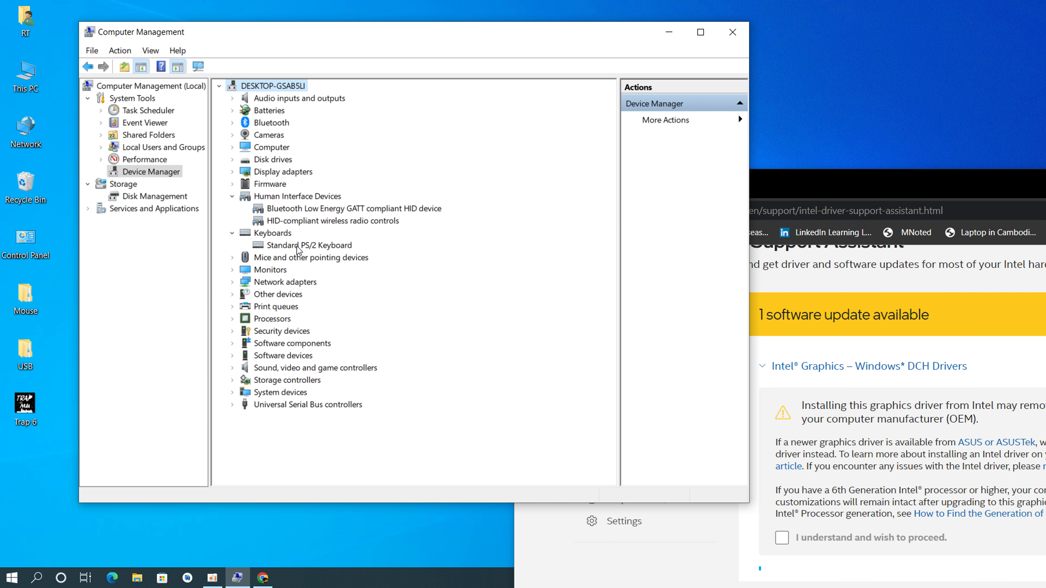
- Rescan Human Interface Devices for hardware changes
click(283, 197)
right_click(282, 199)
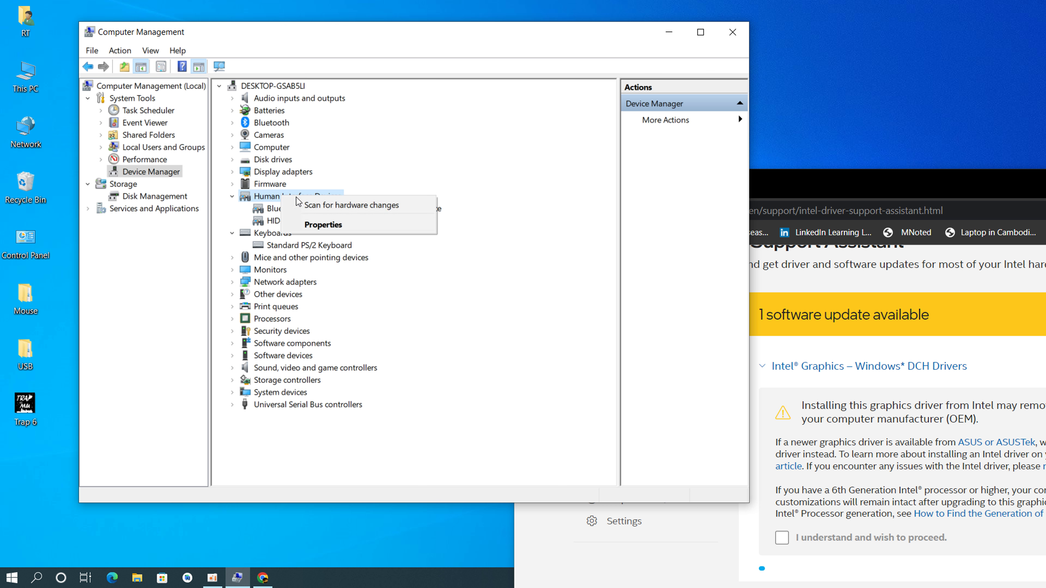
click(320, 207)
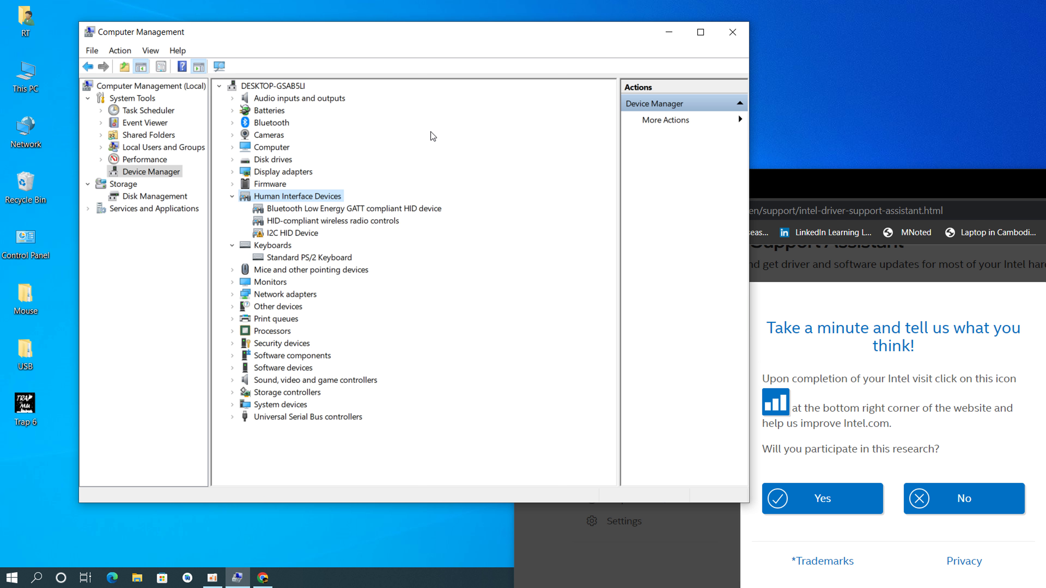
- Update the I2C HID Device driver by searching automatically
right_click(304, 233)
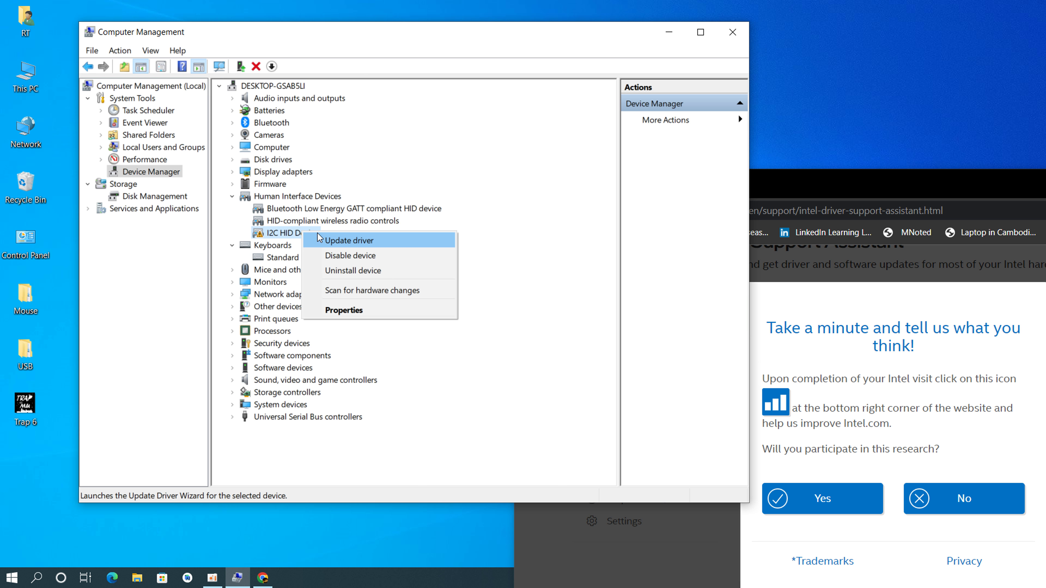
click(324, 242)
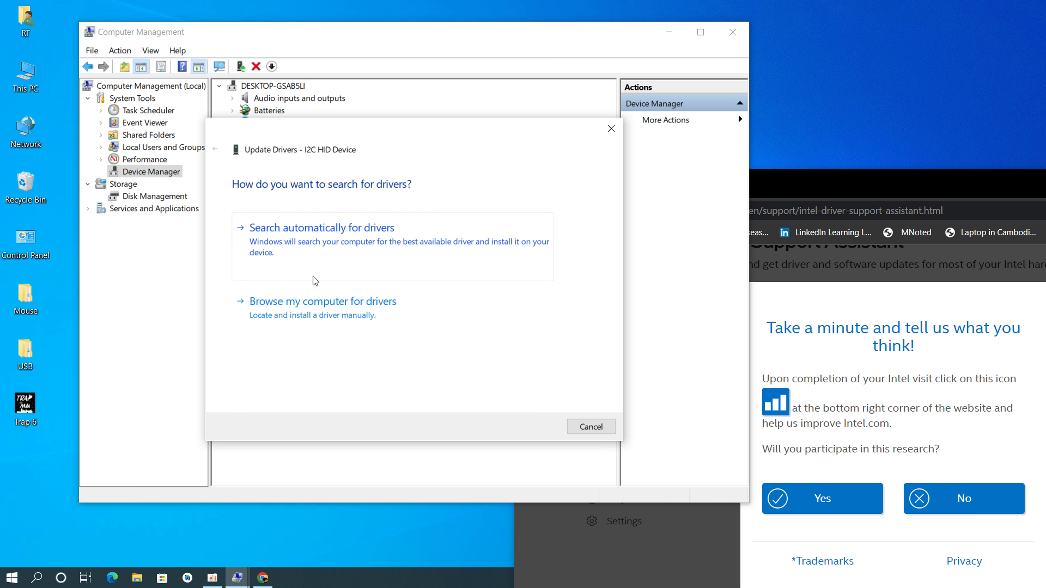
click(321, 252)
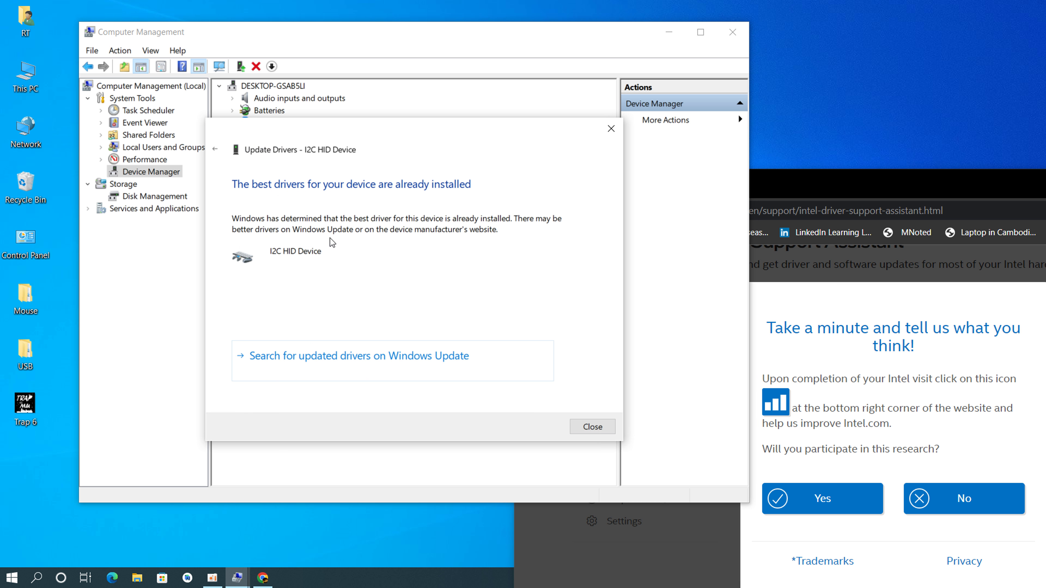
- Search Windows Update for newer drivers and shrink the Settings window out of the way
click(342, 357)
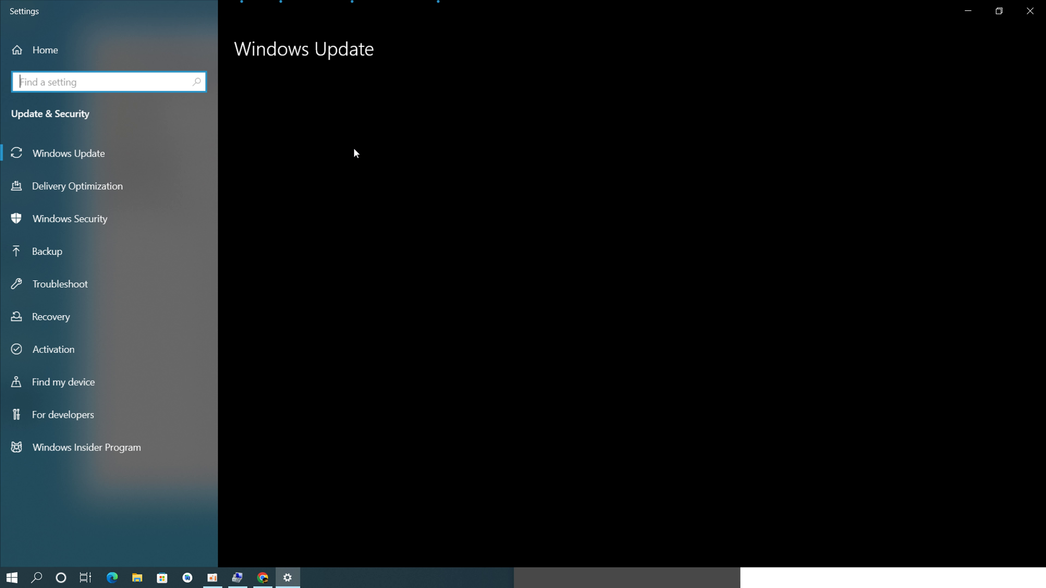
drag(373, 7, 641, 114)
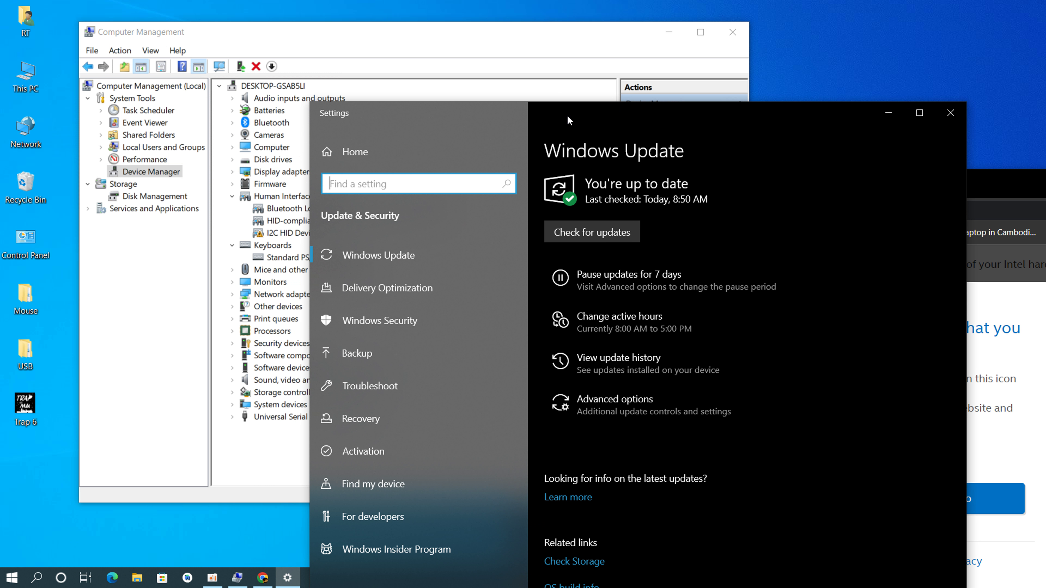
drag(567, 115, 732, 53)
- Pick the I2C HID Device driver manually and browse with Have Disk
right_click(287, 234)
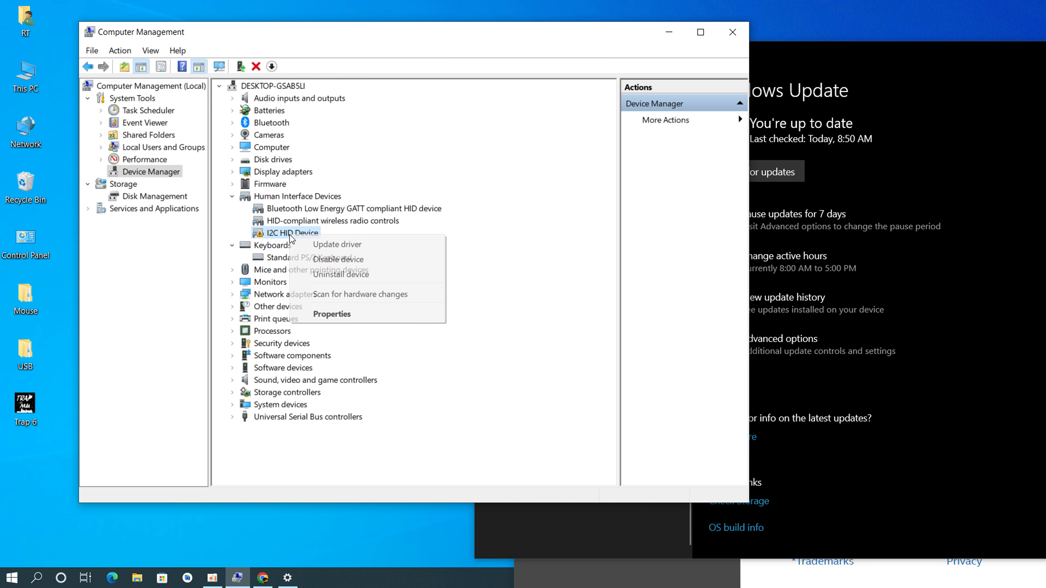
click(338, 243)
click(397, 298)
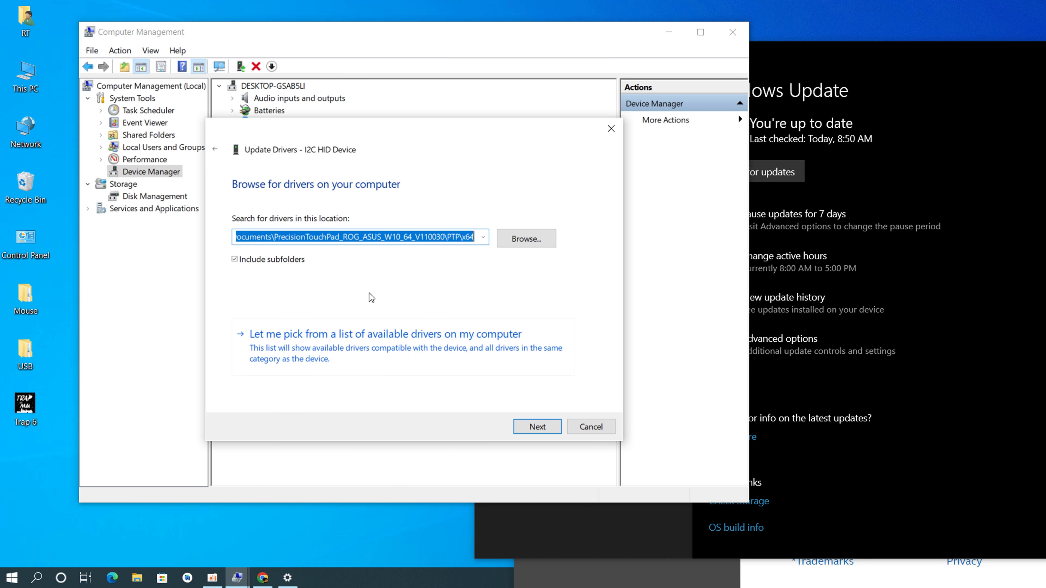
click(407, 338)
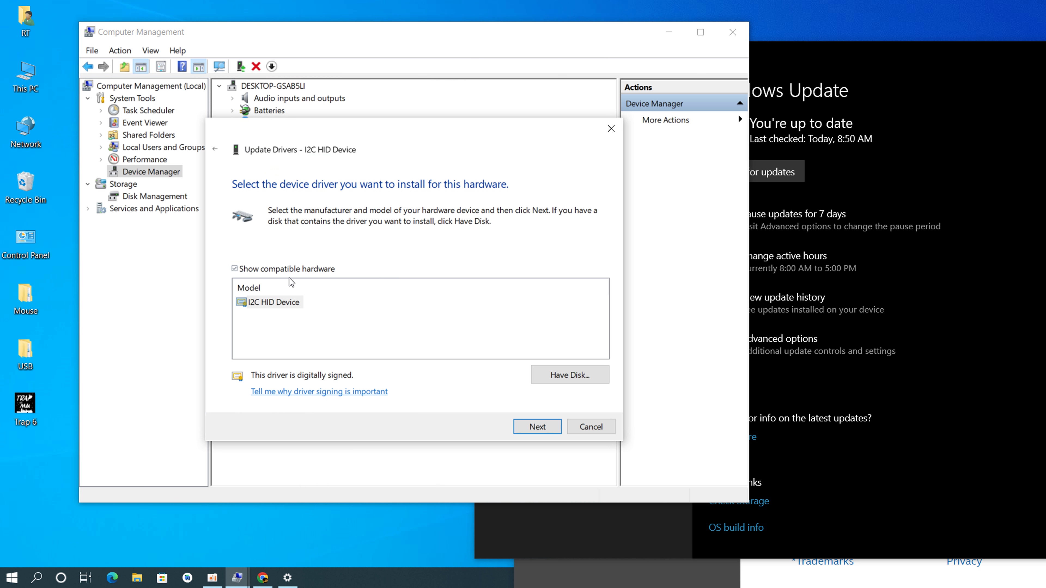
click(578, 377)
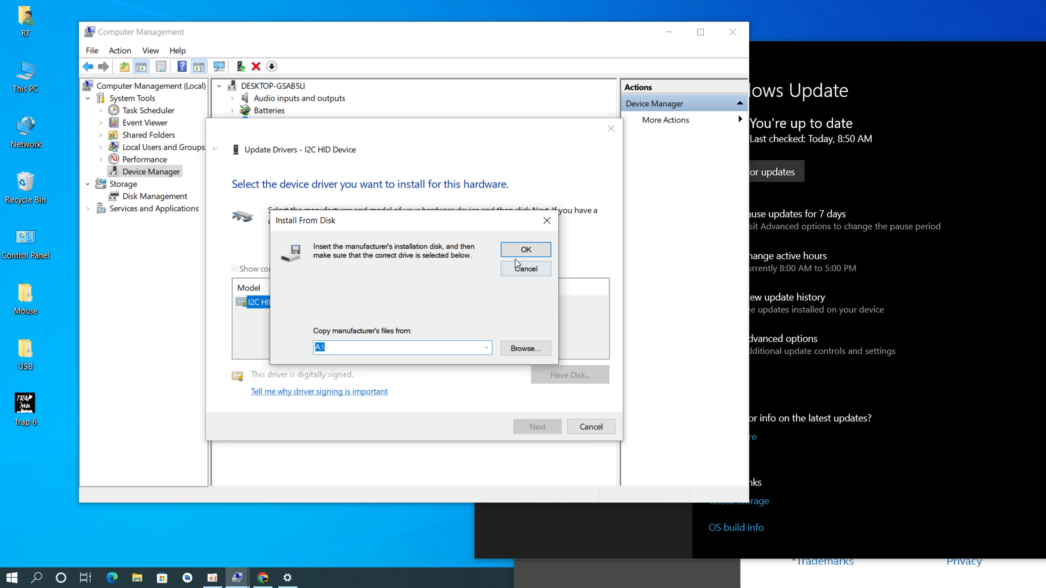
click(538, 344)
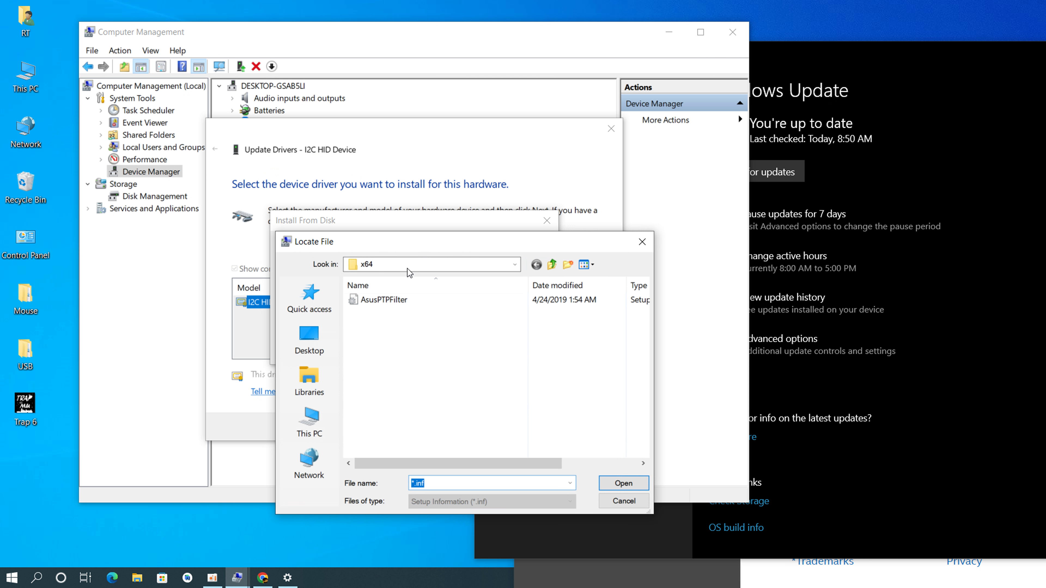
- Browse to Desktop\Mouse\HID-compliant mouse and select the msmouse driver file
click(407, 268)
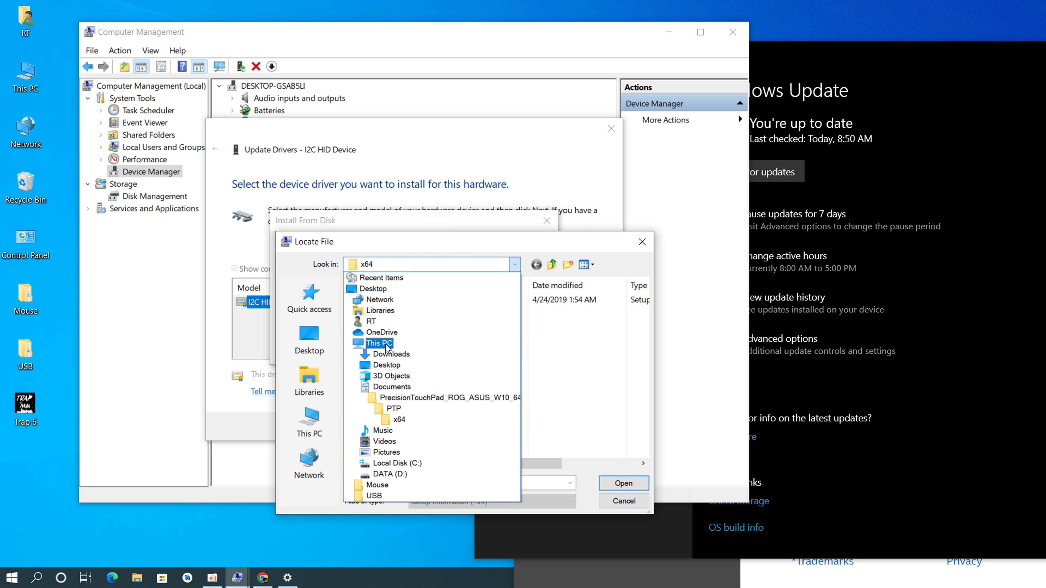
click(385, 355)
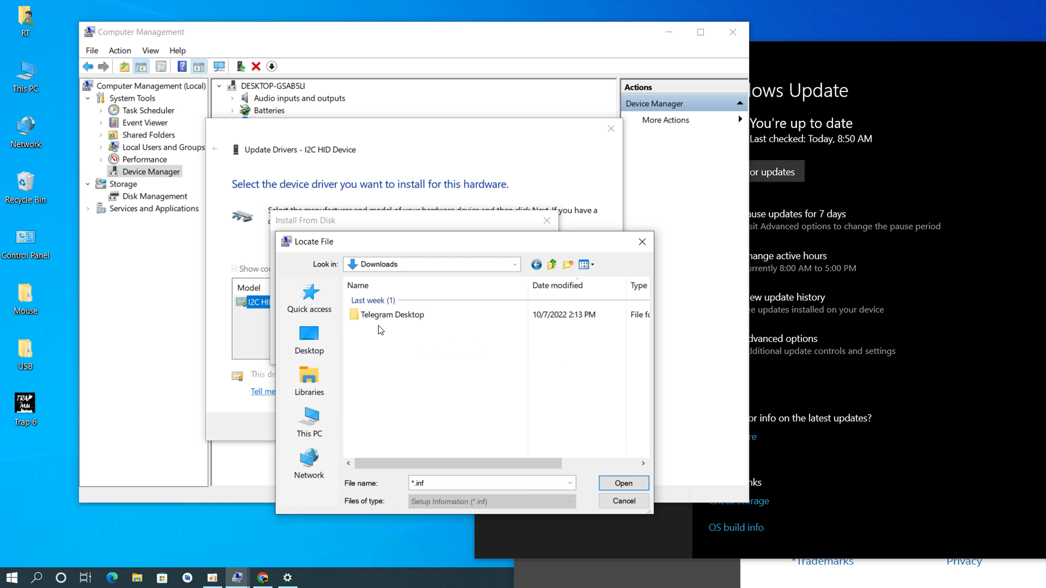
click(428, 264)
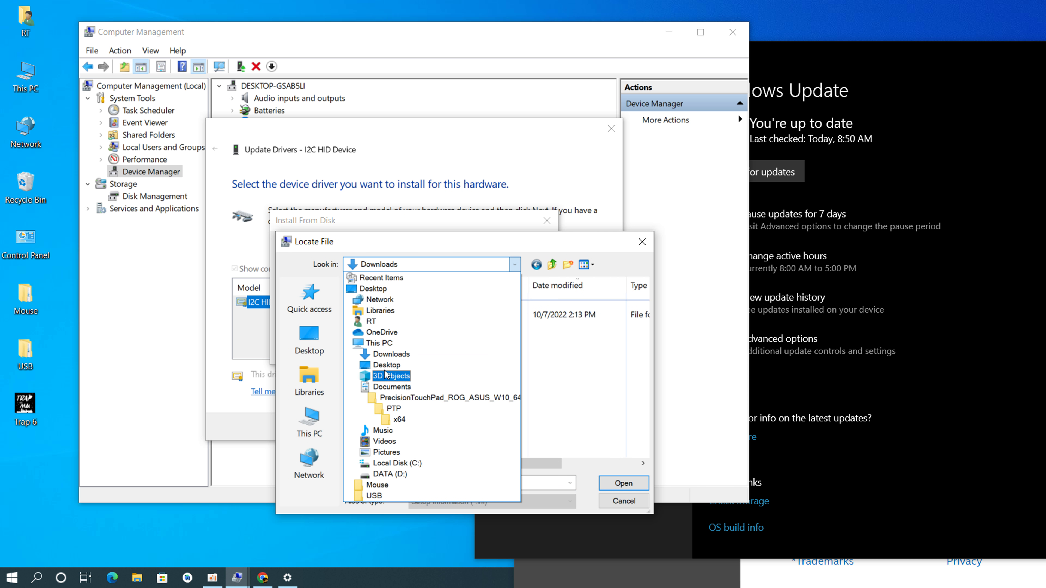
click(382, 365)
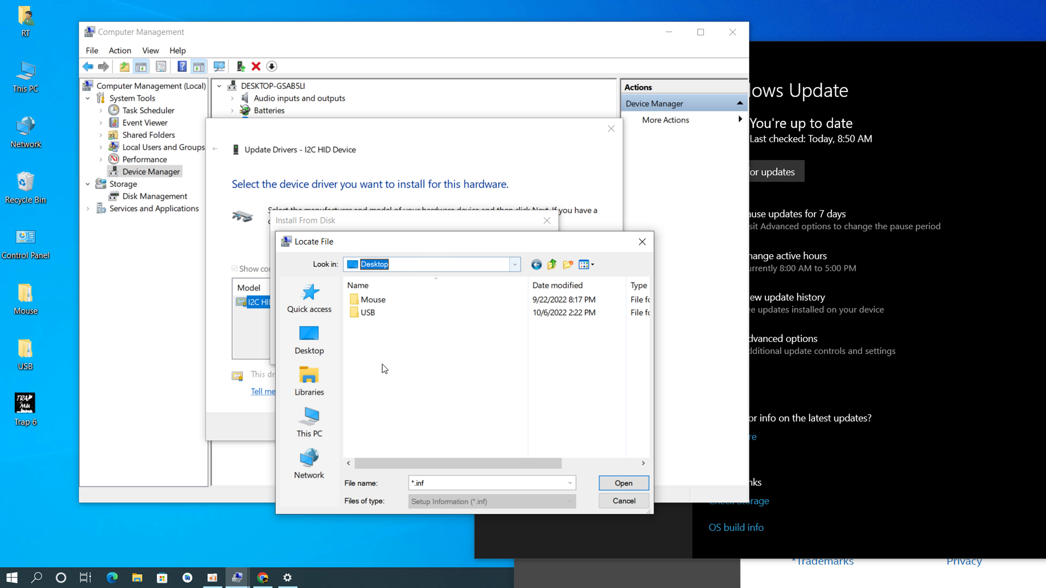
double_click(376, 301)
double_click(377, 301)
click(378, 301)
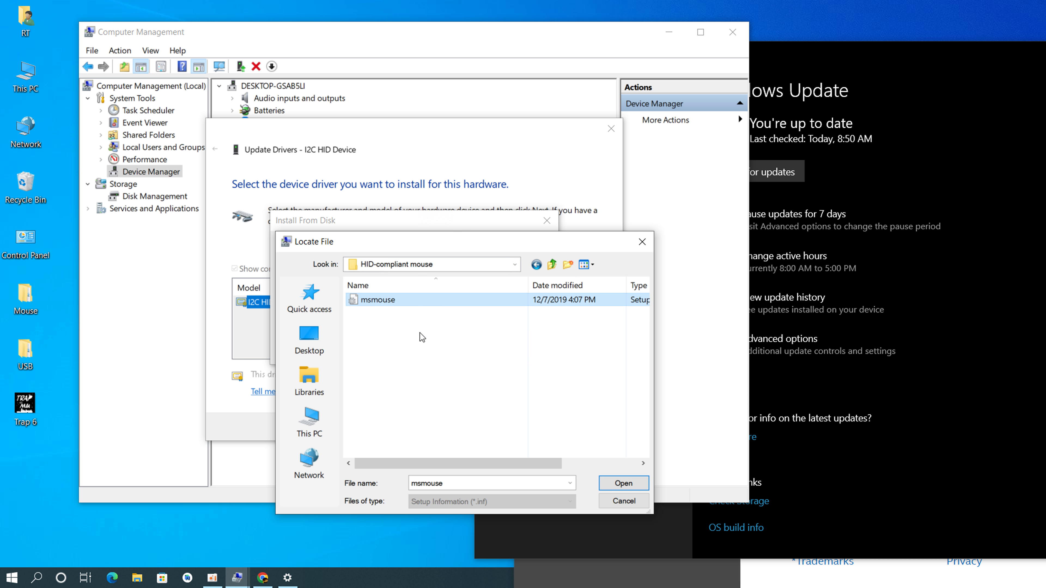
click(628, 485)
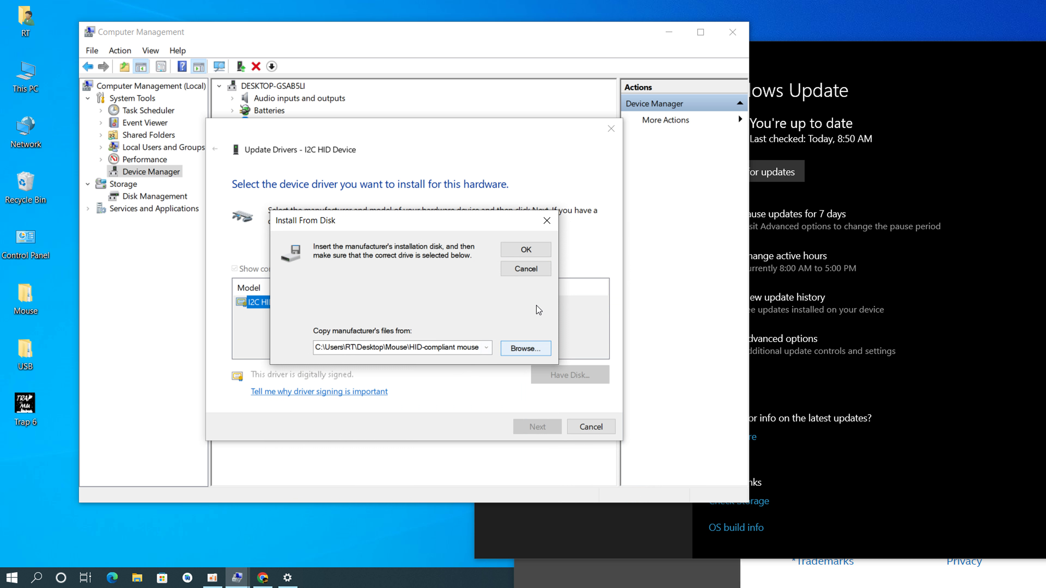
- Attempt the msmouse install, dismiss the no-compatible-driver error, and close the disk prompt
click(526, 250)
click(630, 390)
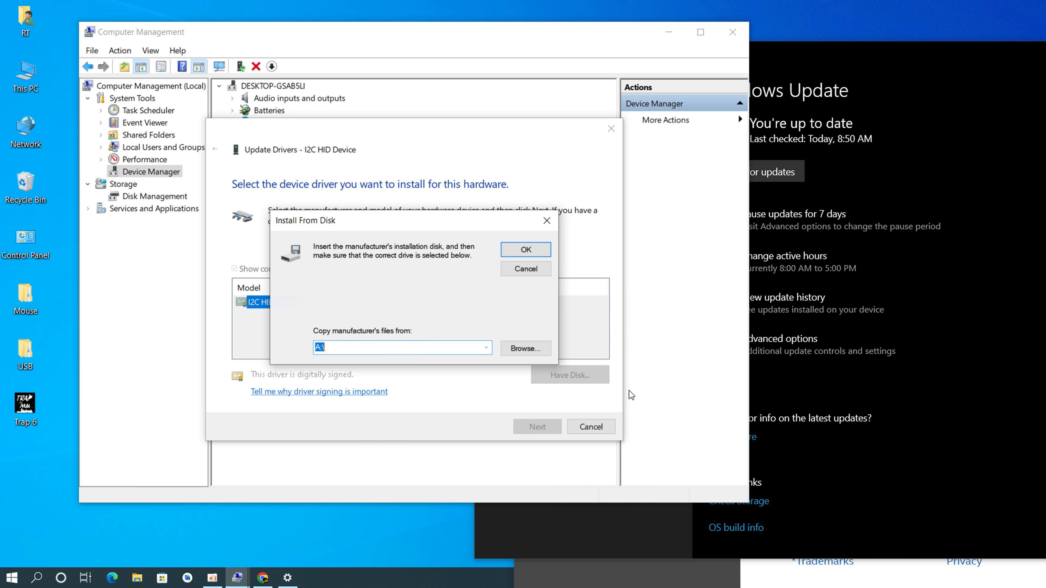
click(535, 271)
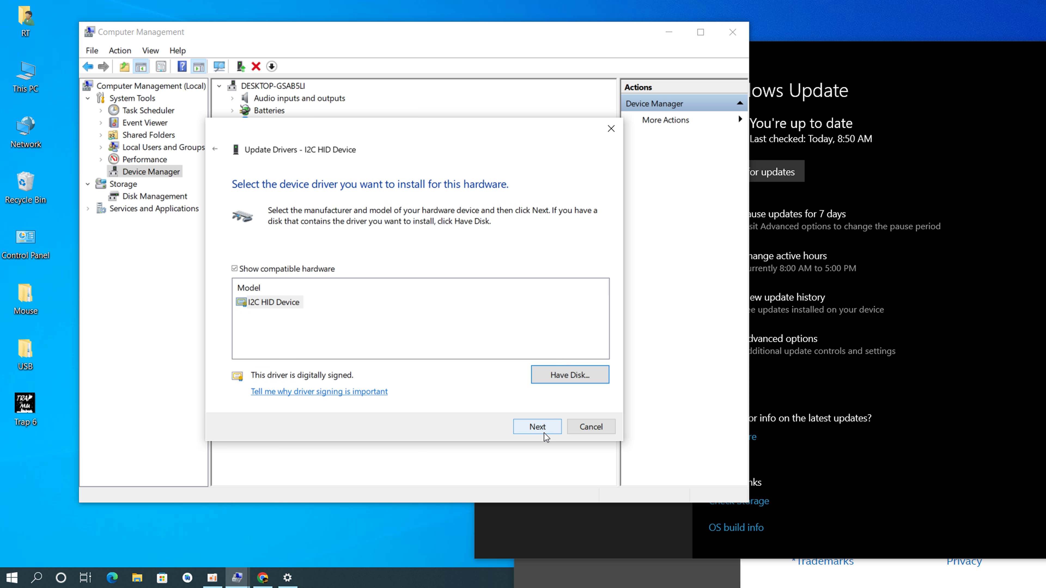
- Cancel the driver wizard, rescan Human Interface Devices, and start a Windows Update check
click(580, 429)
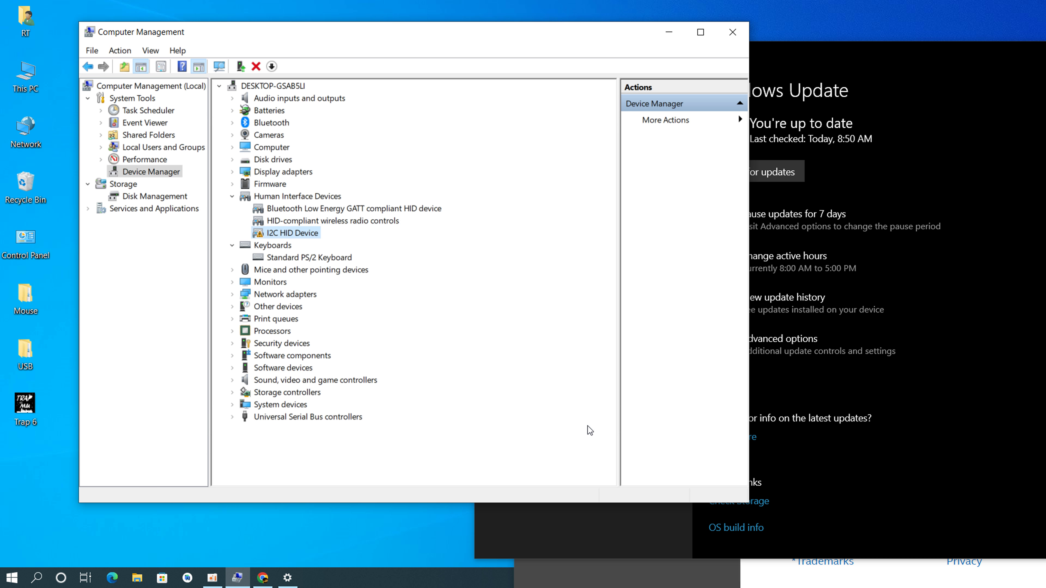
right_click(318, 197)
click(324, 208)
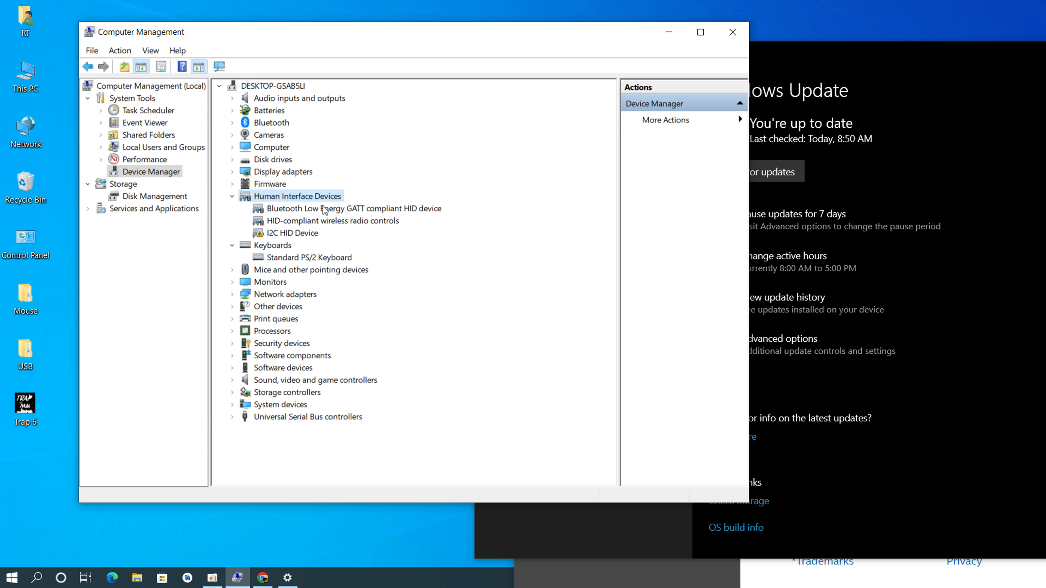
click(851, 97)
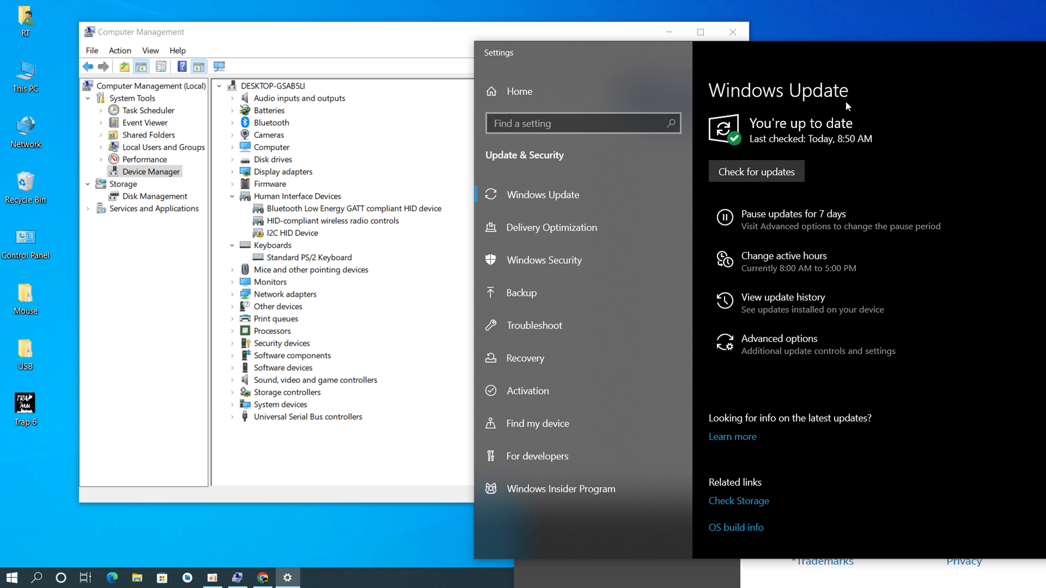
click(535, 34)
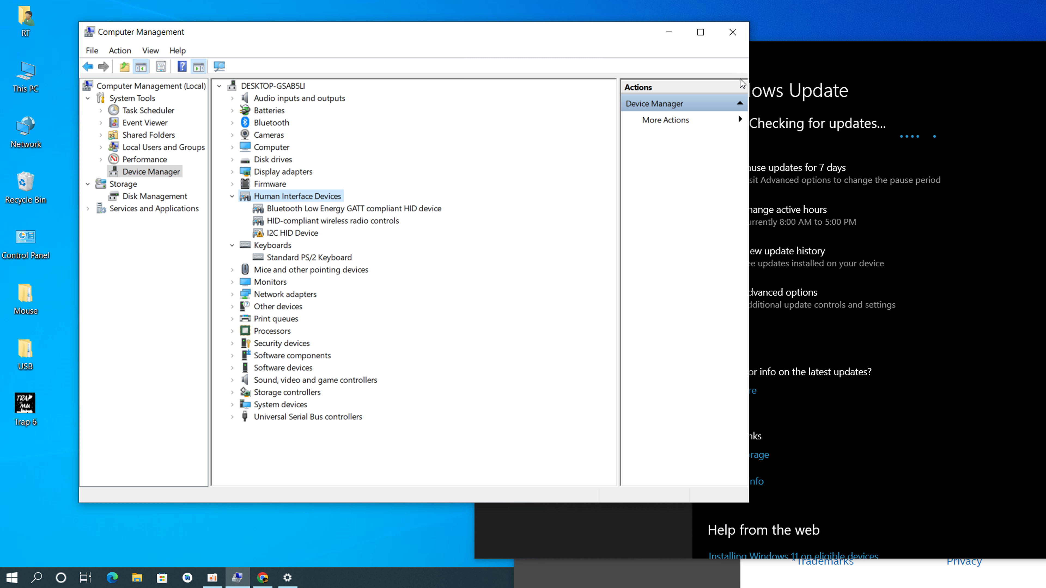
- Minimize the Windows Update and Chrome windows
click(818, 51)
drag(818, 50, 428, 167)
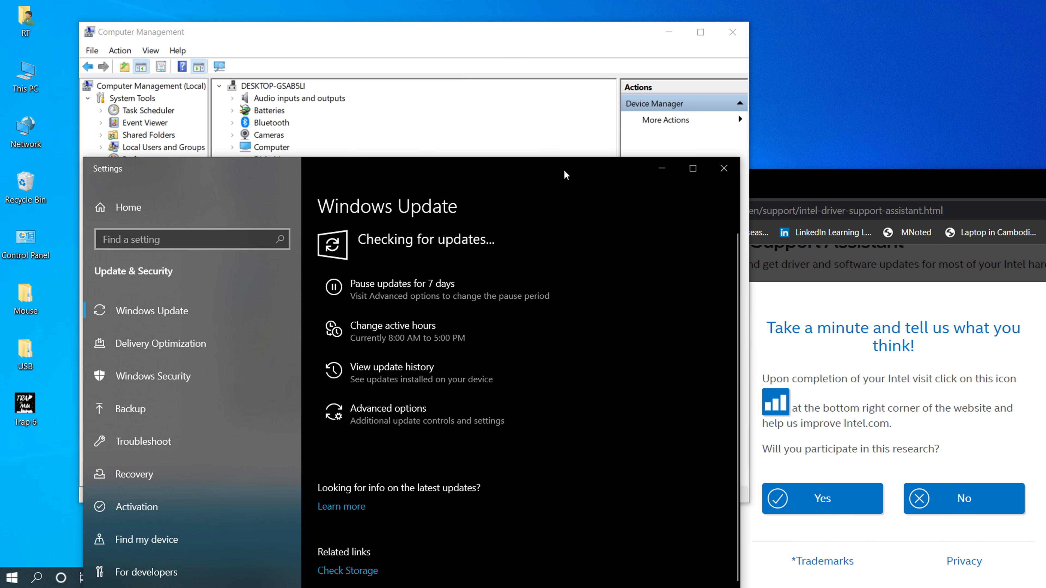
click(673, 171)
click(1003, 194)
drag(1002, 194, 773, 132)
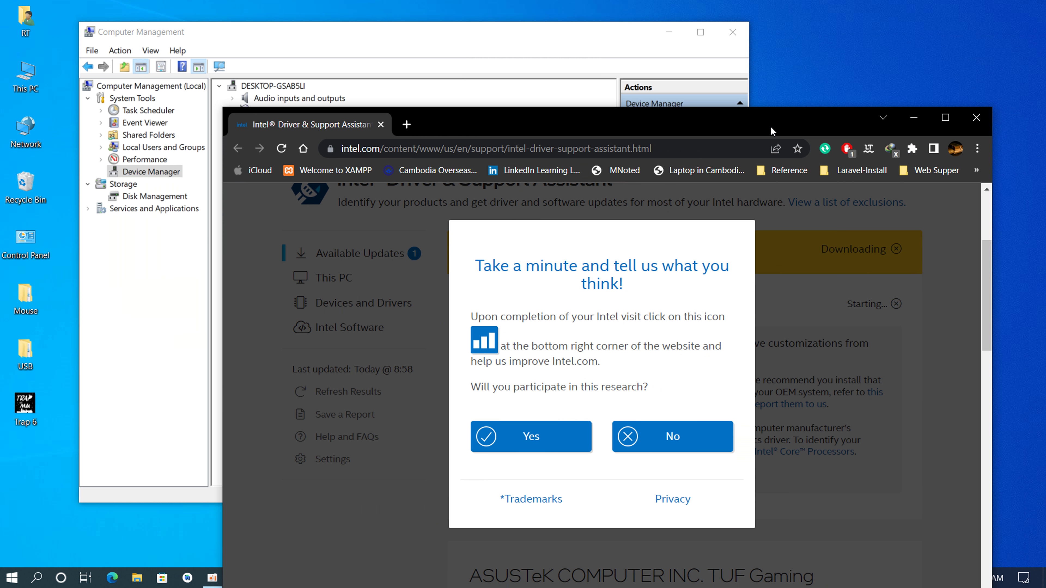
click(913, 118)
- Refresh the desktop twice and move Device Manager toward the screen centre
right_click(859, 75)
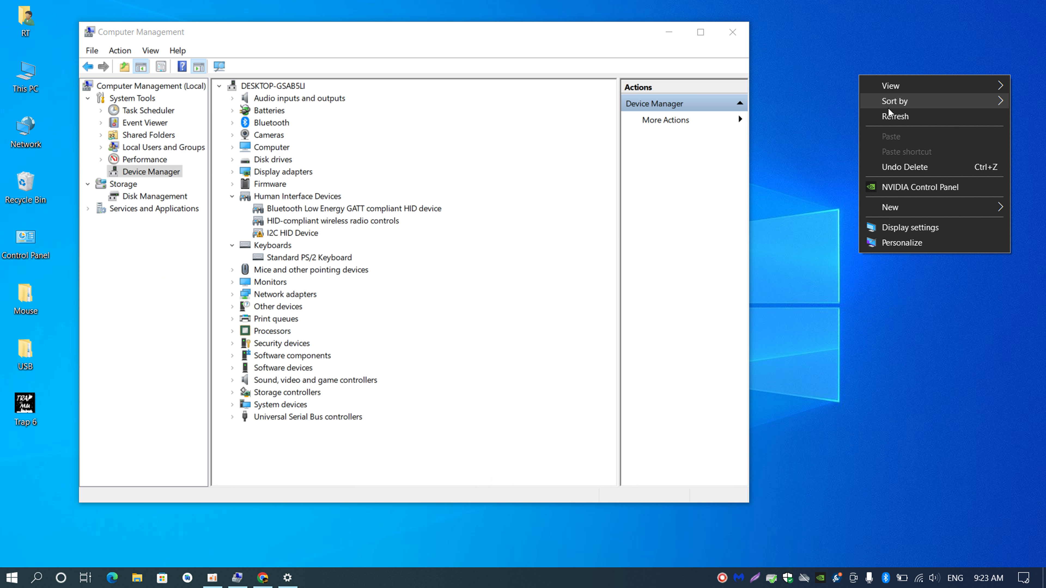
click(885, 117)
right_click(832, 72)
click(865, 111)
right_click(836, 94)
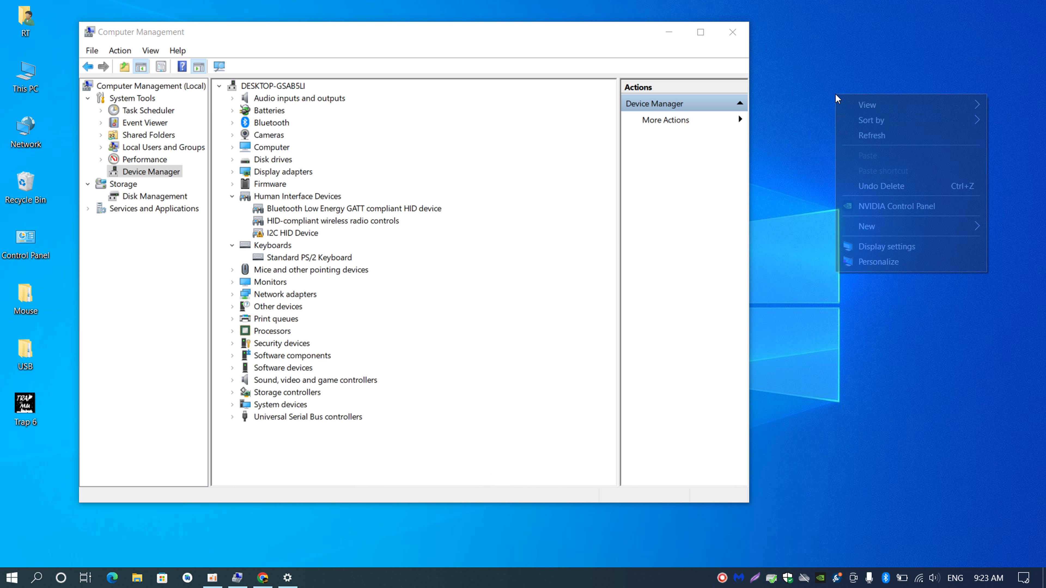
drag(283, 36, 470, 33)
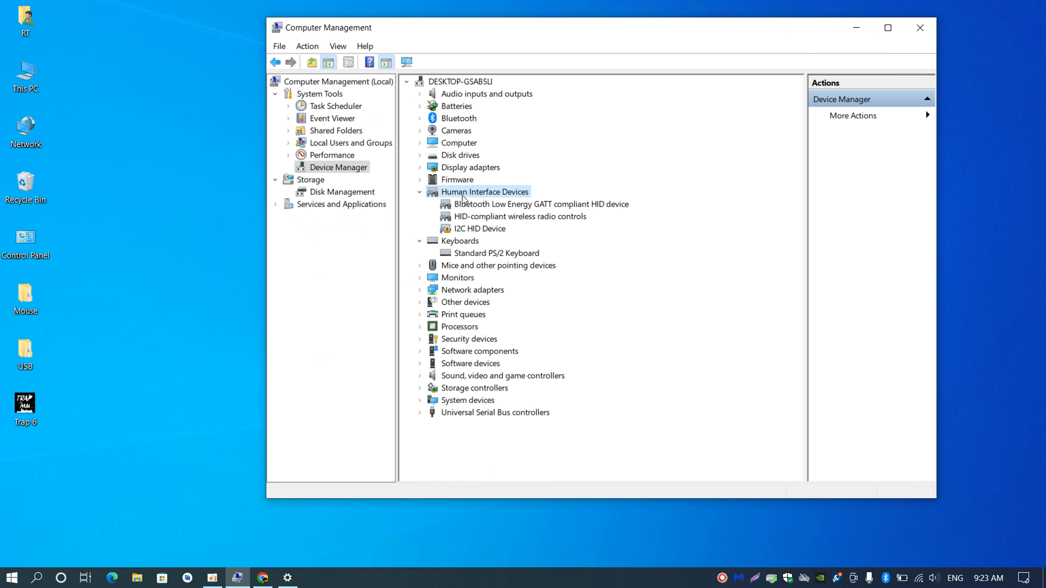